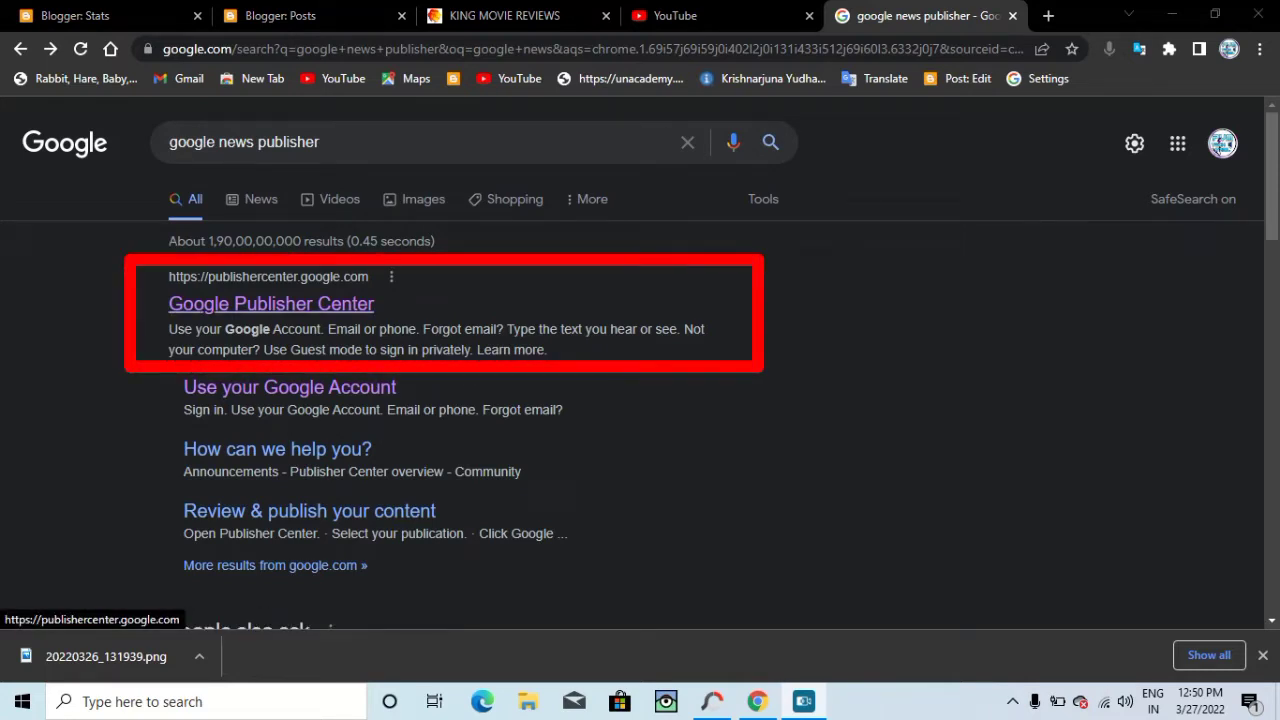
Open Google Publisher Center from the search results and start adding a new publication.
{"action": "left_click", "coordinate": [271, 303]}
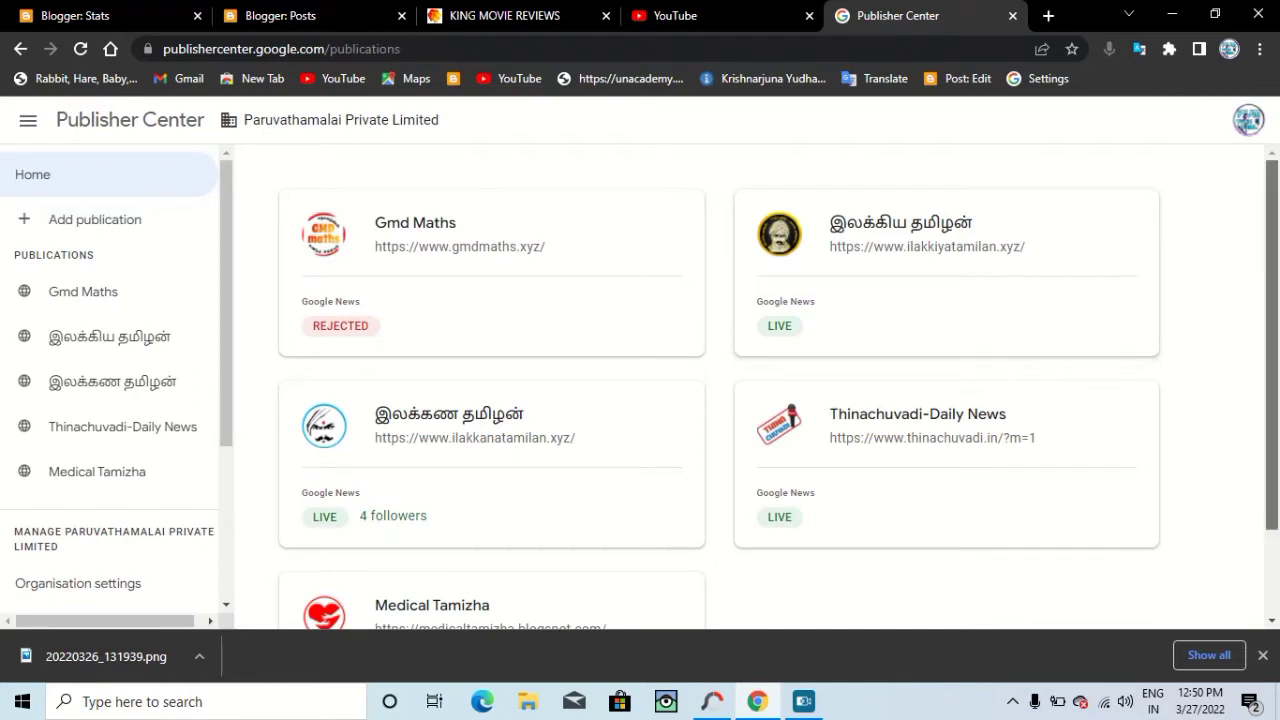
{"action": "scroll", "coordinate": [720, 390], "scroll_direction": "down", "scroll_amount": 1}
{"action": "scroll", "coordinate": [720, 390], "scroll_direction": "up", "scroll_amount": 1}
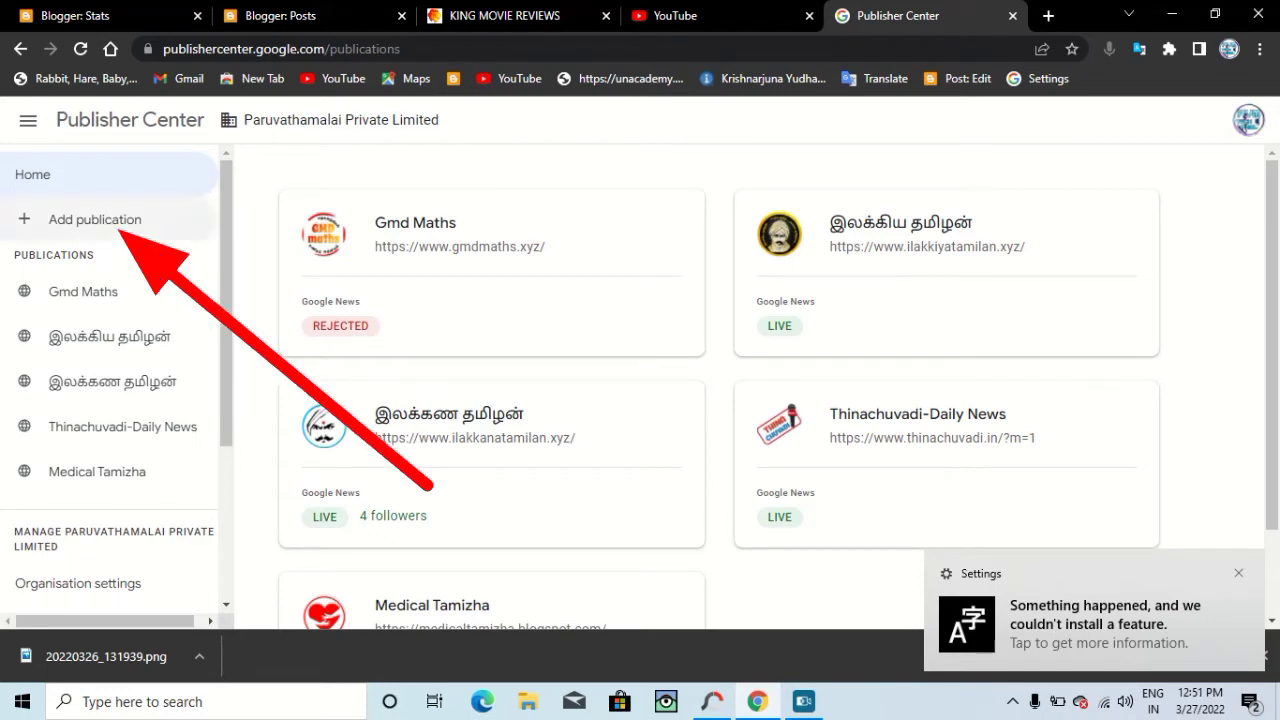
{"action": "left_click", "coordinate": [95, 219]}
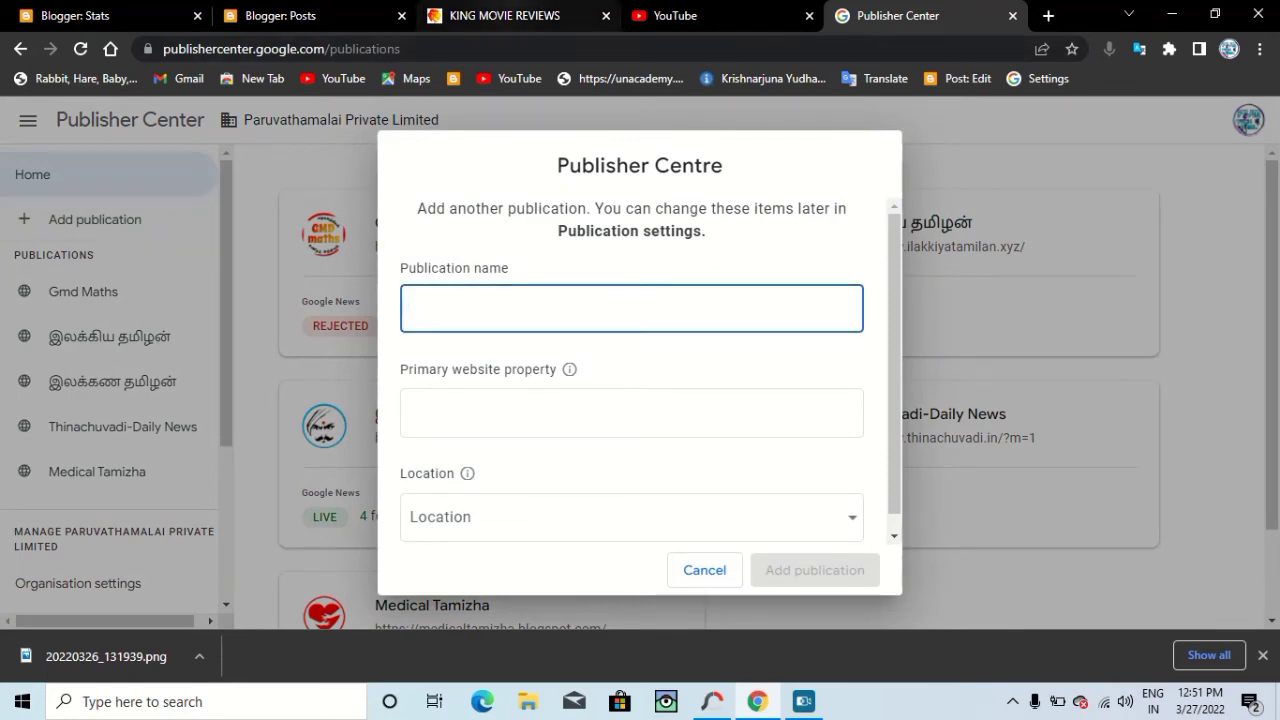
Check the movie review site's title and enter "King movie revies" as the publication name.
{"action": "left_click", "coordinate": [505, 15]}
{"action": "key", "text": "Return"}
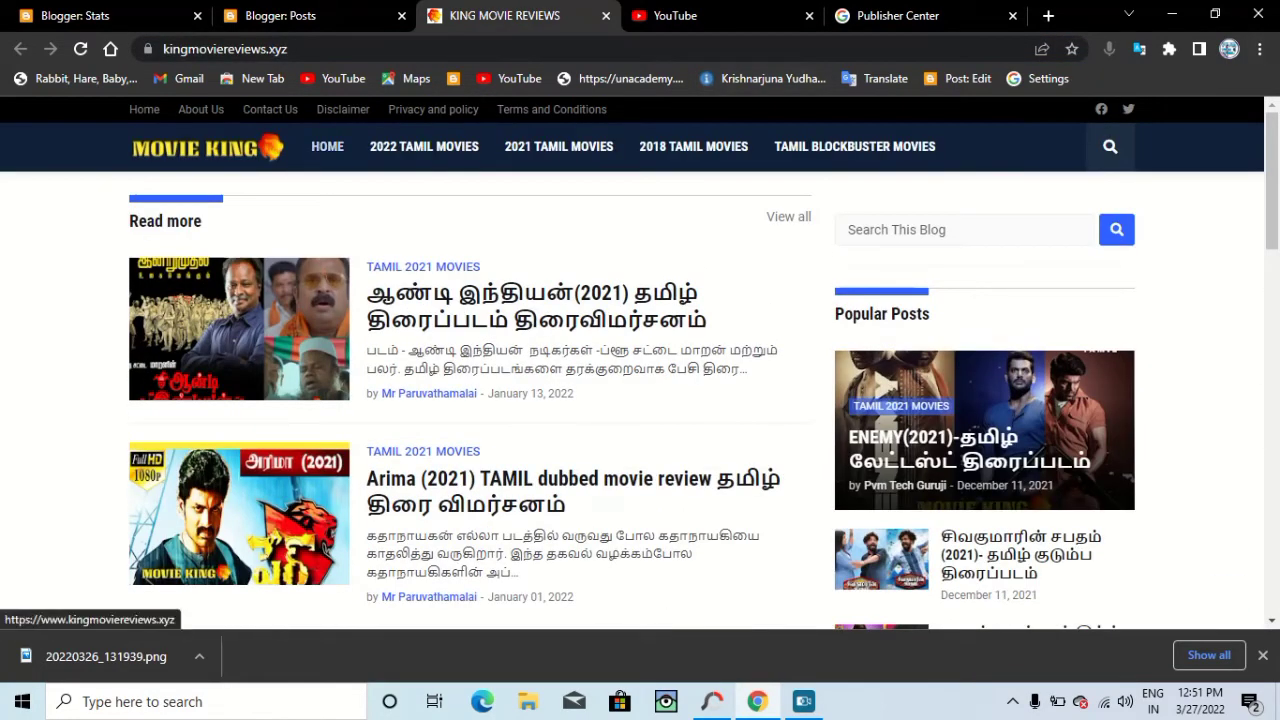
{"action": "left_click", "coordinate": [890, 16]}
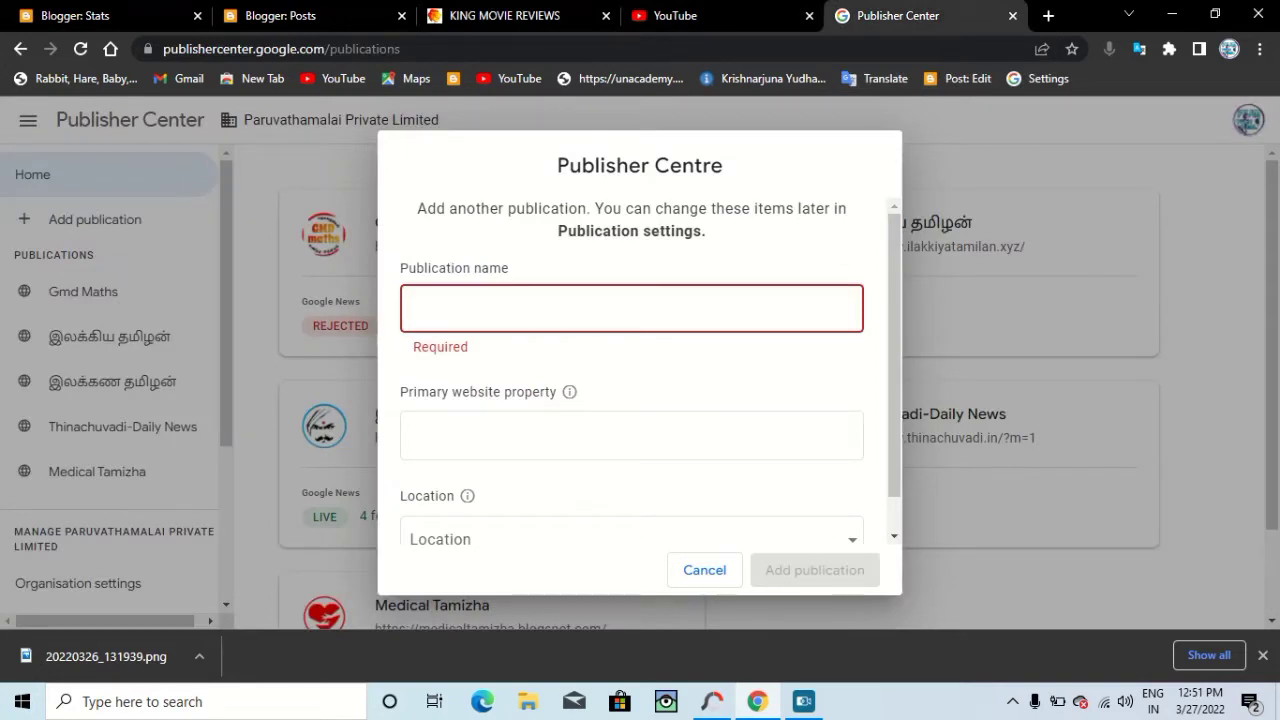
{"action": "type", "text": "Ki"}
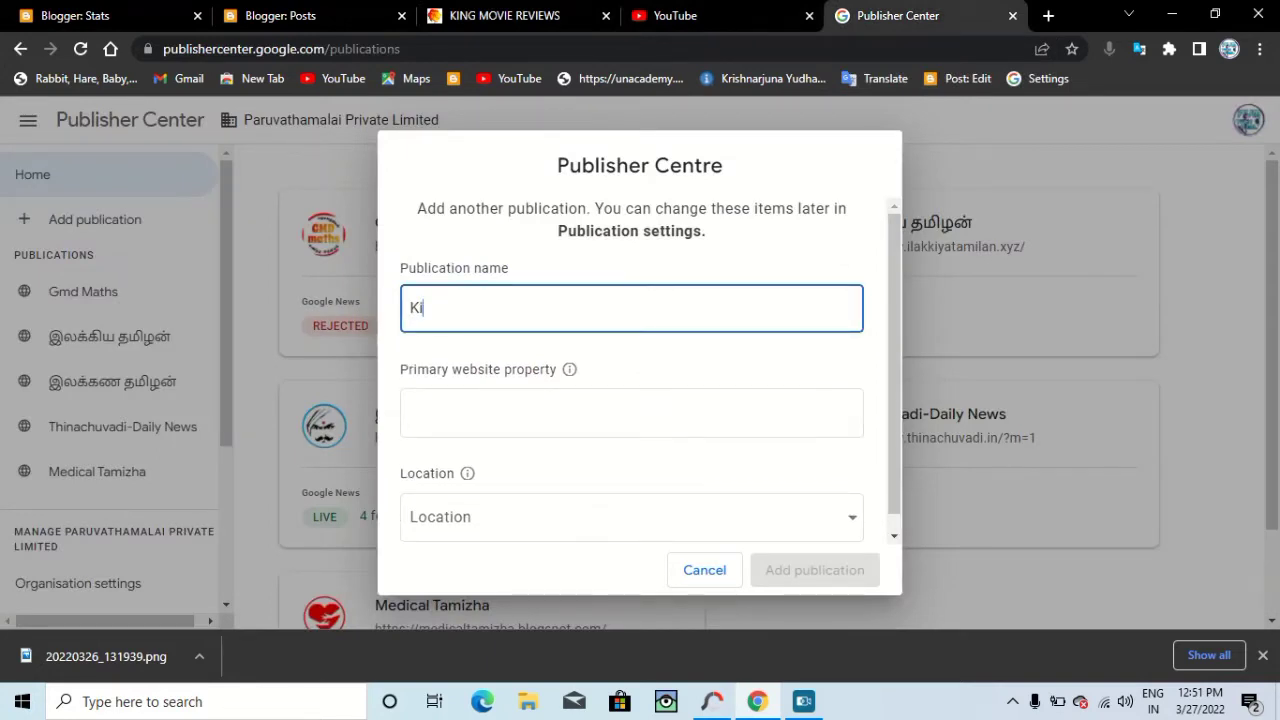
{"action": "type", "text": "ng movie revies"}
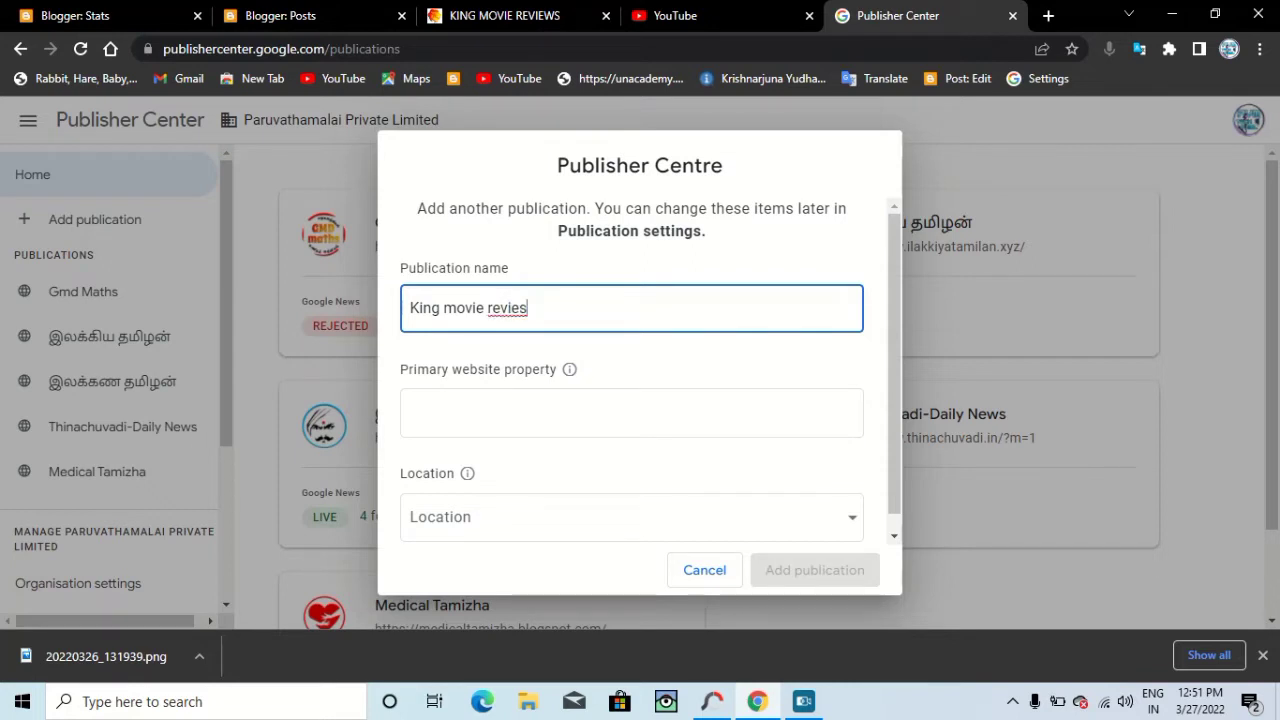
{"action": "left_click", "coordinate": [632, 413]}
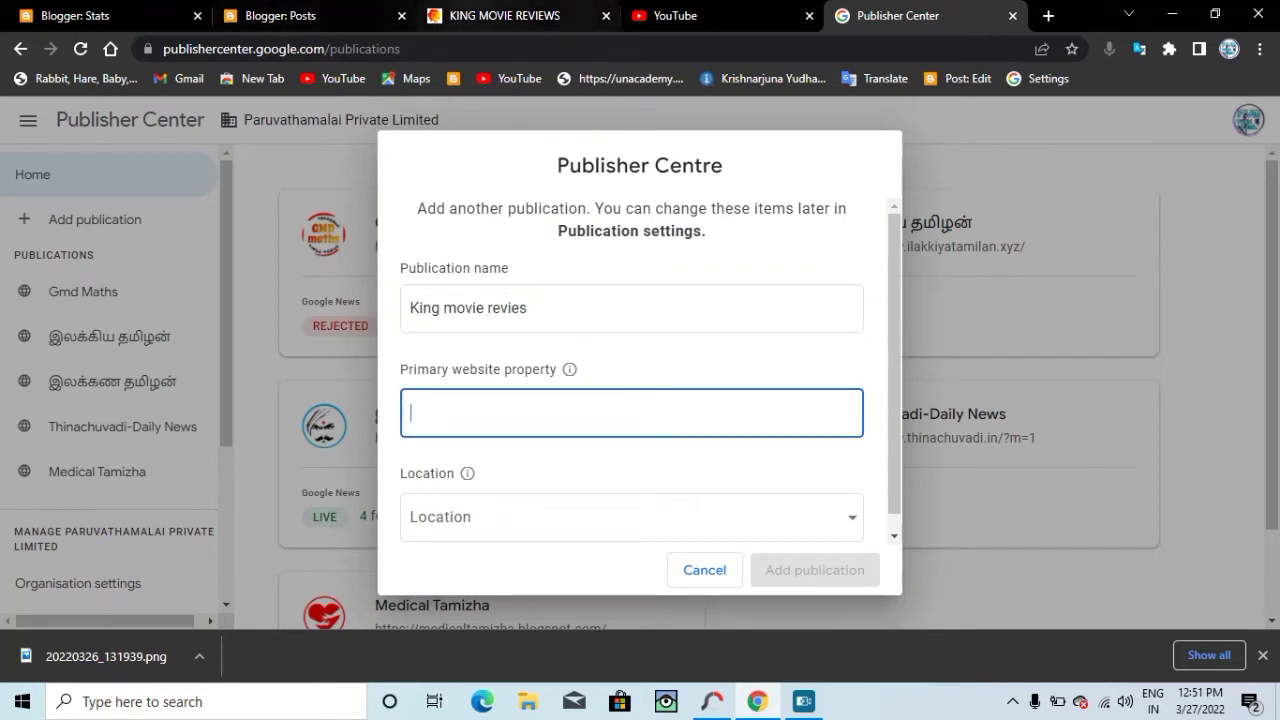
{"action": "left_click", "coordinate": [505, 15]}
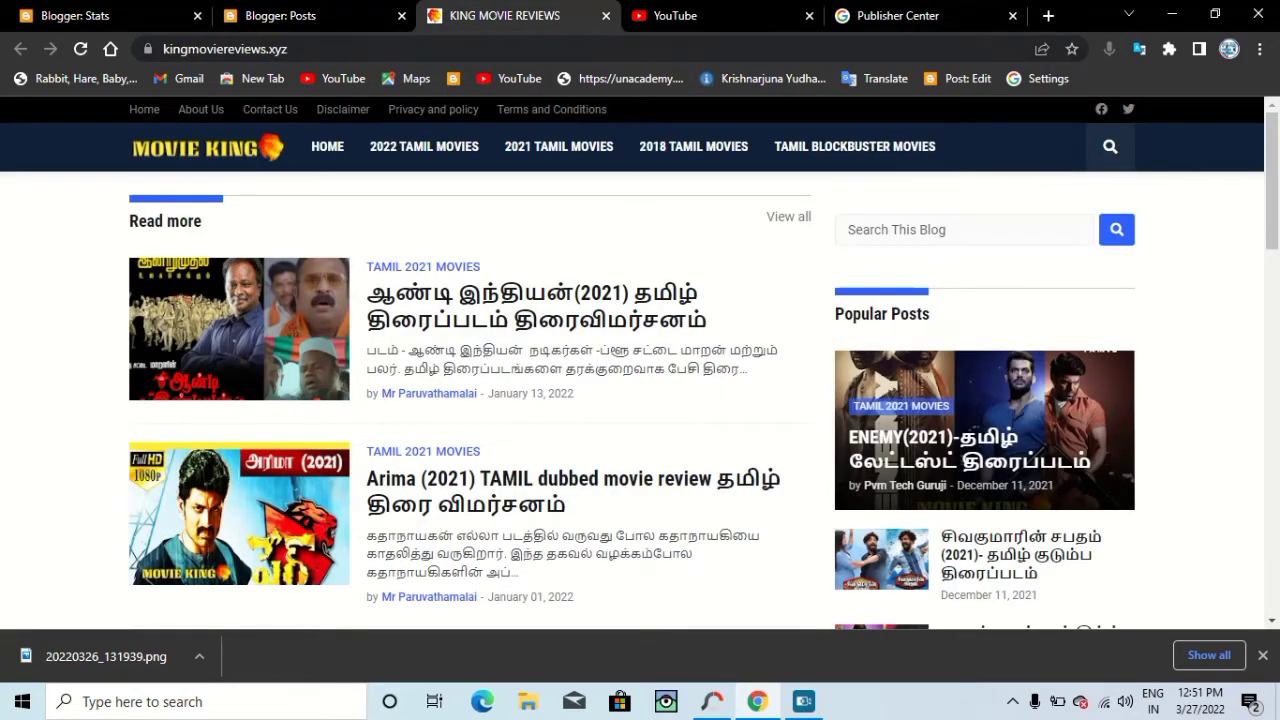
{"action": "left_click", "coordinate": [226, 49]}
{"action": "key", "text": "ctrl+c"}
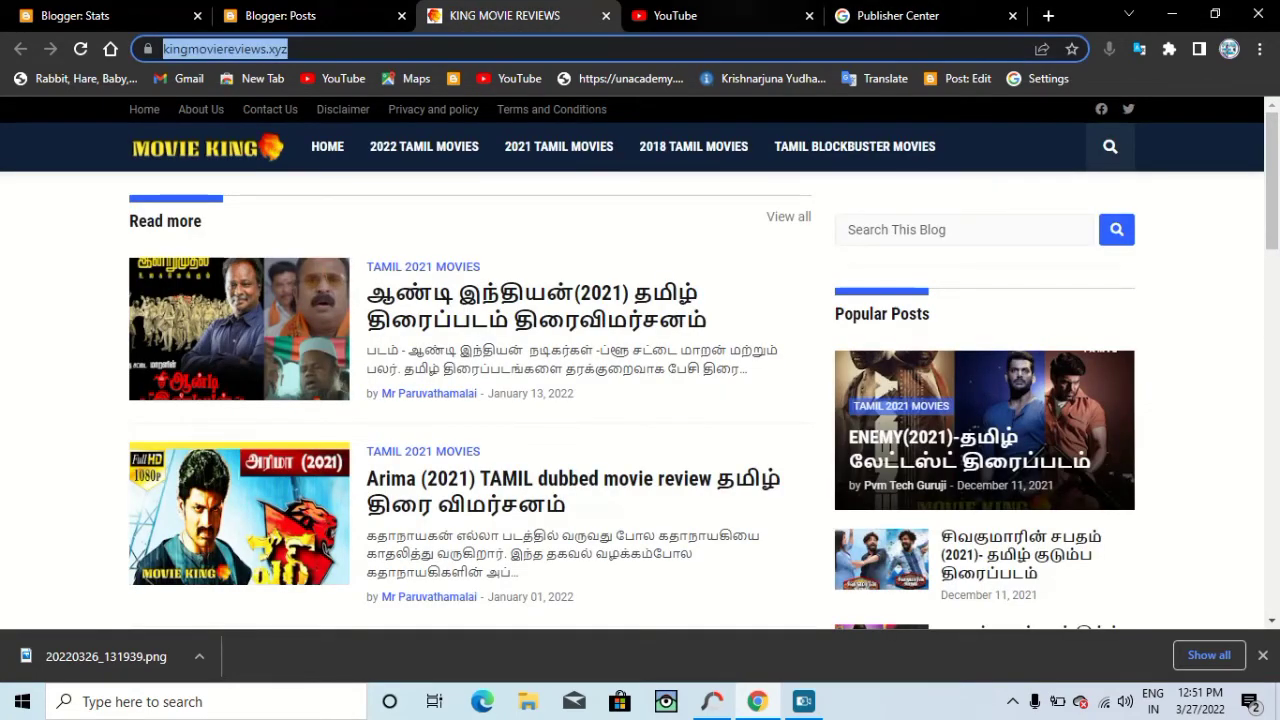
{"action": "left_click", "coordinate": [898, 15]}
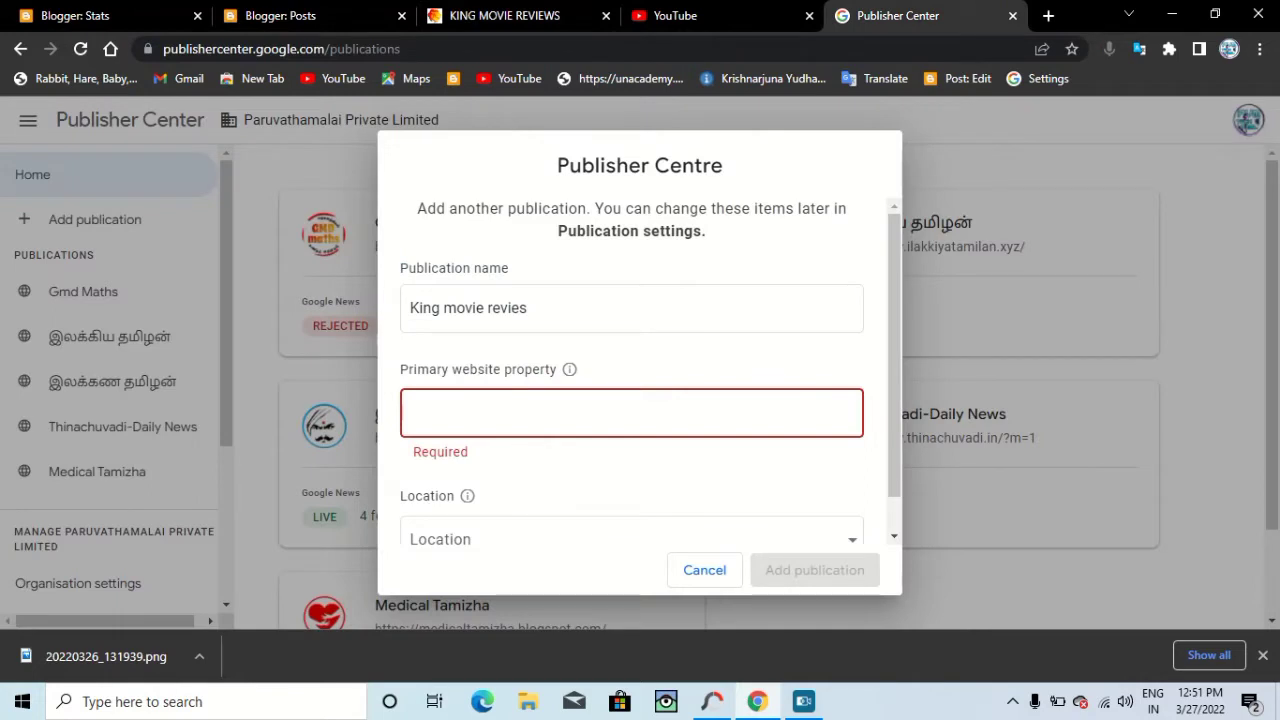
{"action": "key", "text": "ctrl+v"}
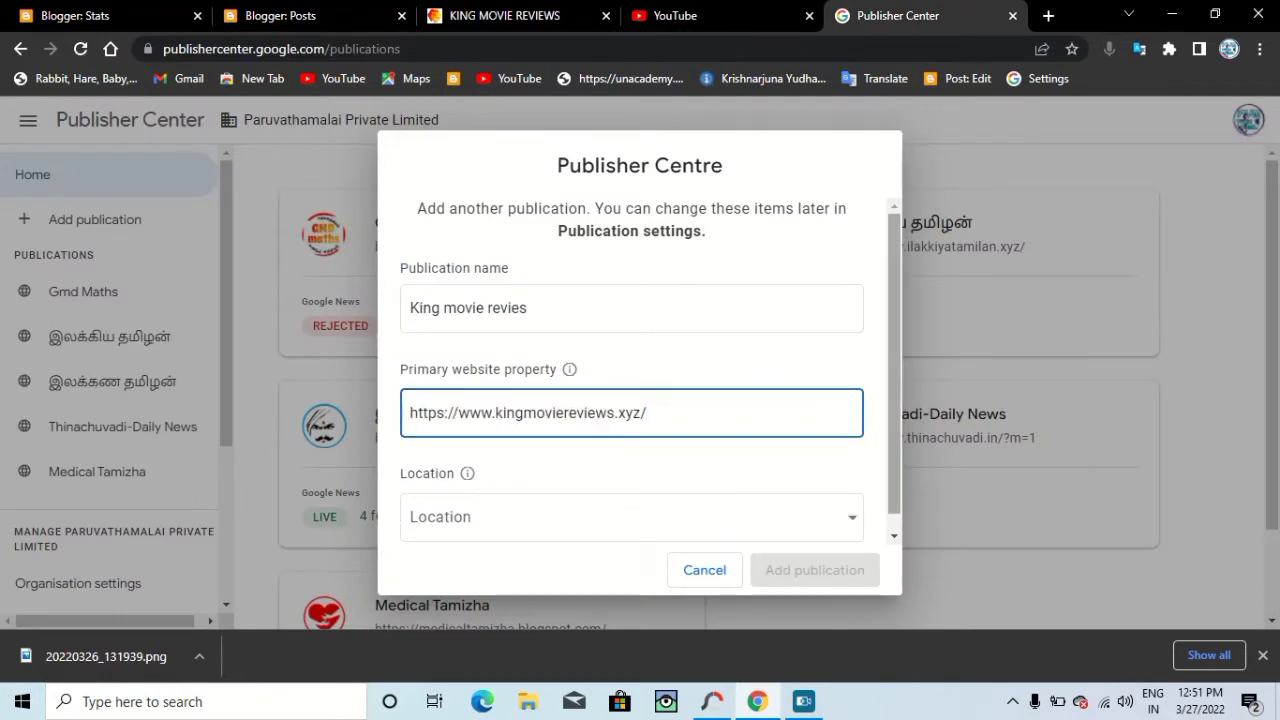
Set the new publication's location to India.
{"action": "left_click_drag", "start_coordinate": [894, 400], "coordinate": [894, 430]}
{"action": "left_click", "coordinate": [632, 501]}
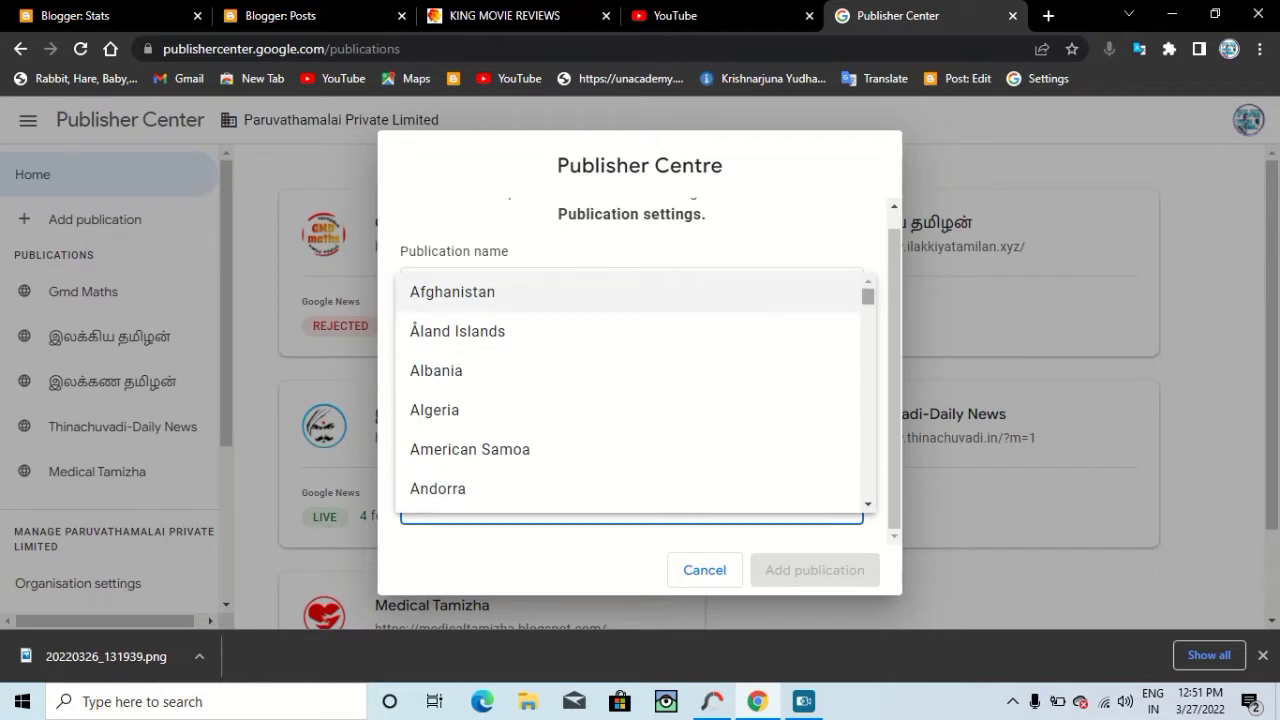
{"action": "key", "text": "i"}
{"action": "key", "text": "n"}
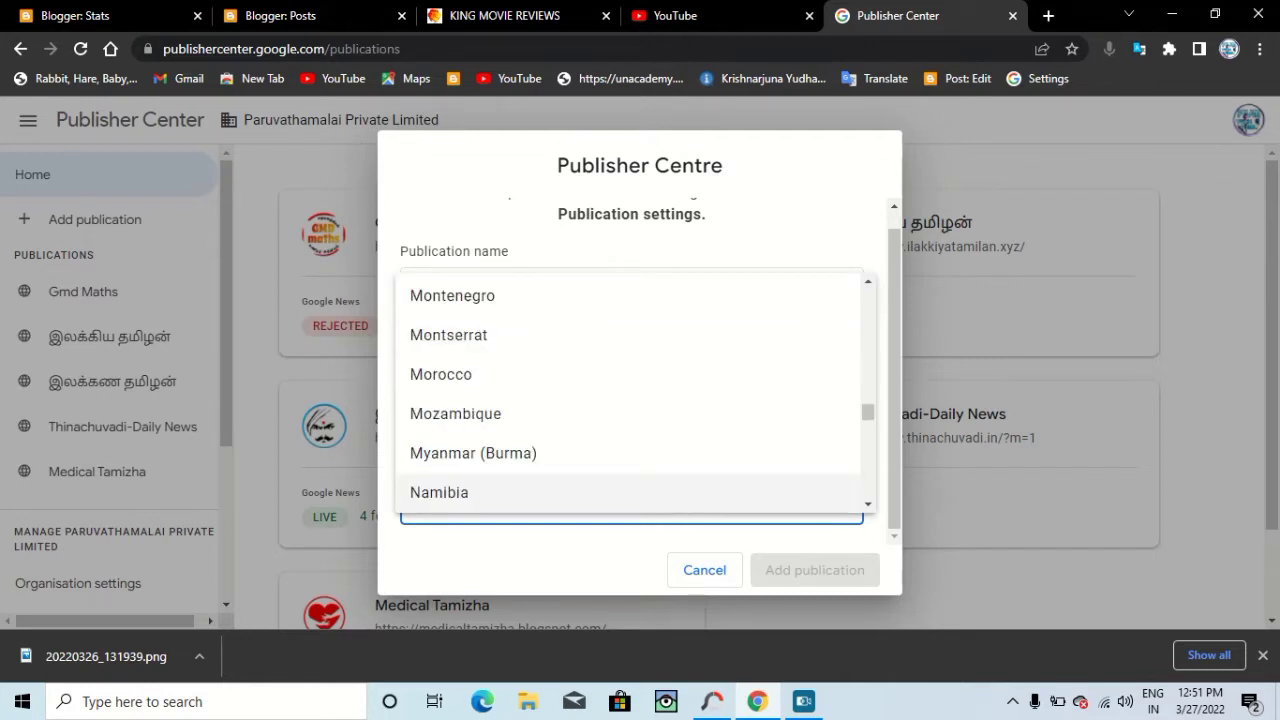
{"action": "key", "text": "d"}
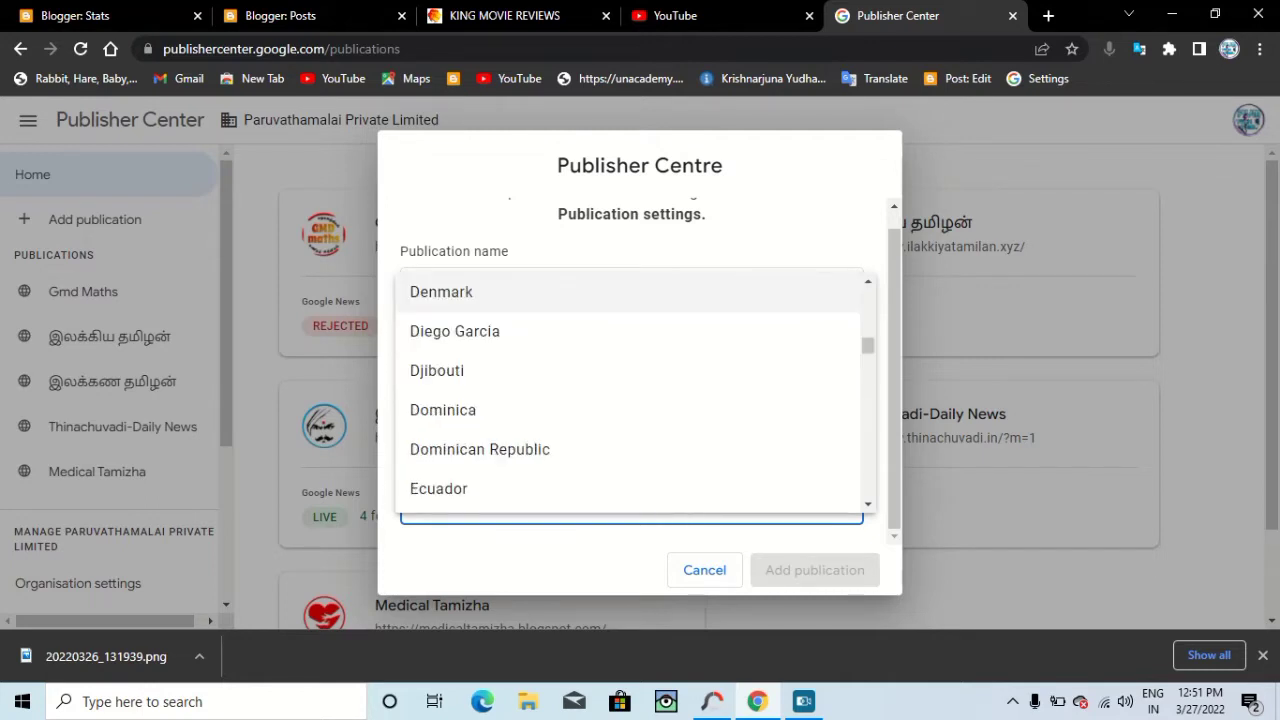
{"action": "key", "text": "i"}
{"action": "key", "text": "a"}
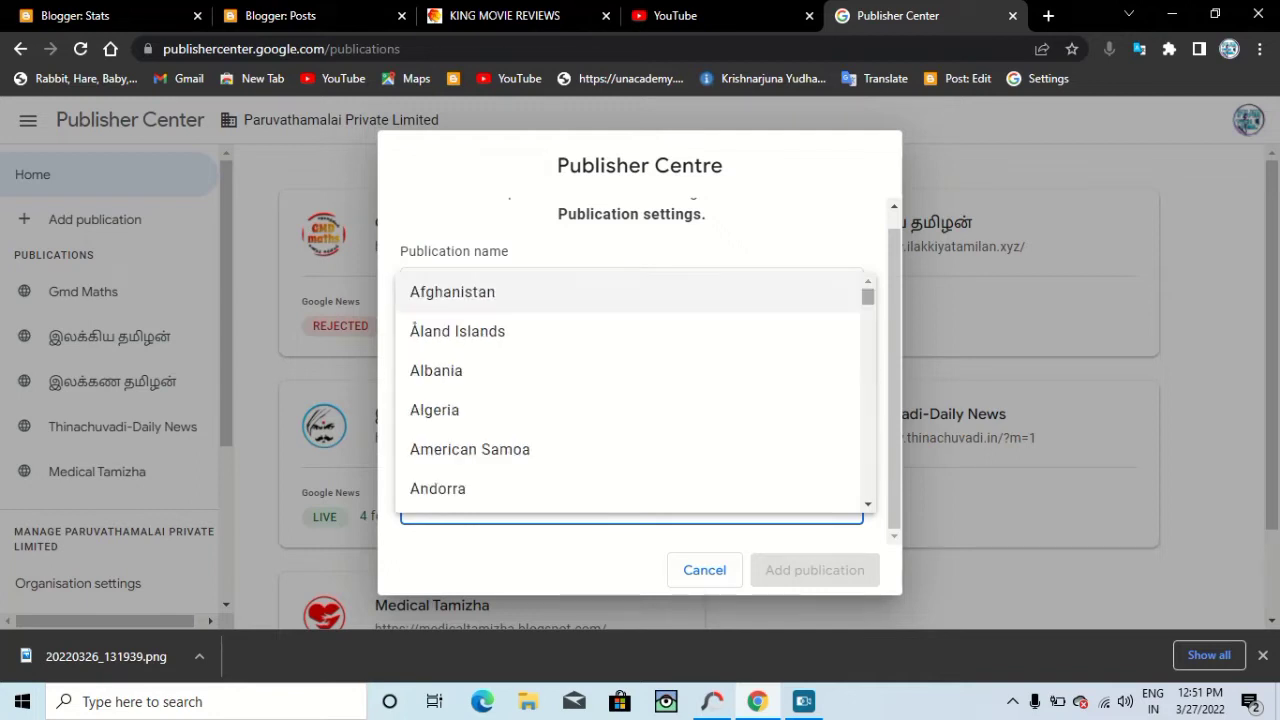
{"action": "left_click_drag", "start_coordinate": [868, 297], "coordinate": [868, 379]}
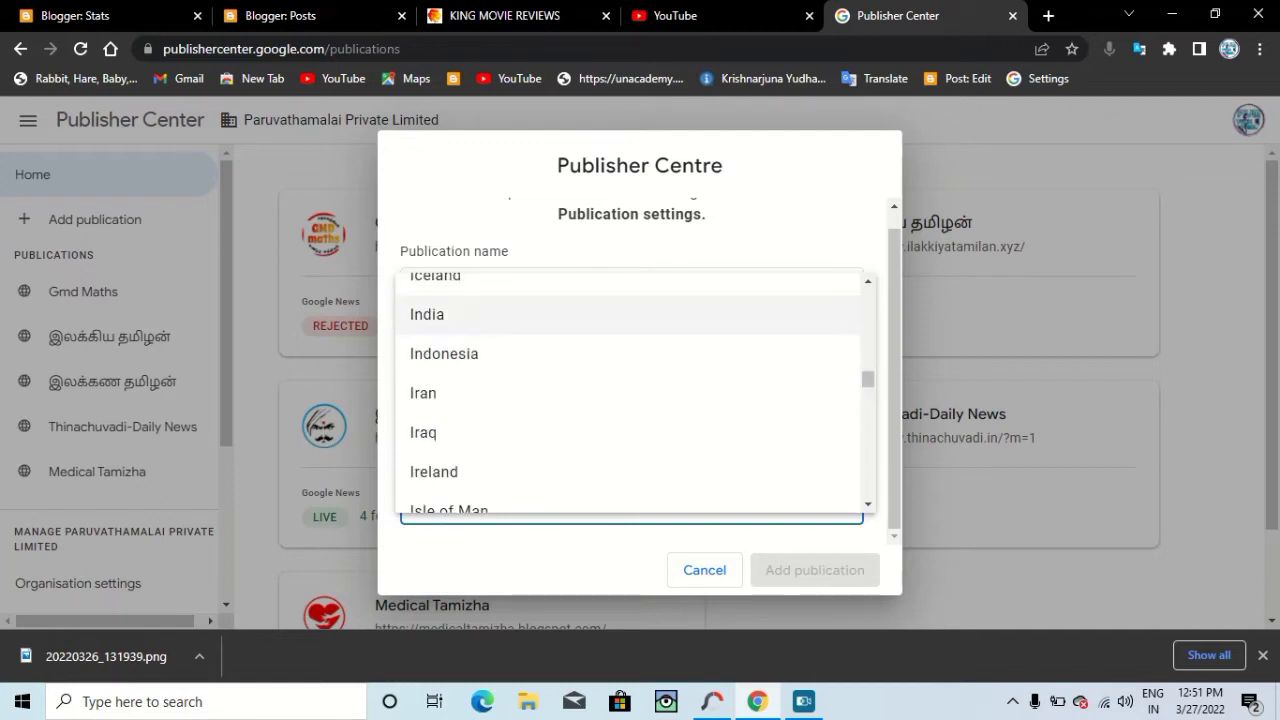
{"action": "left_click", "coordinate": [428, 312]}
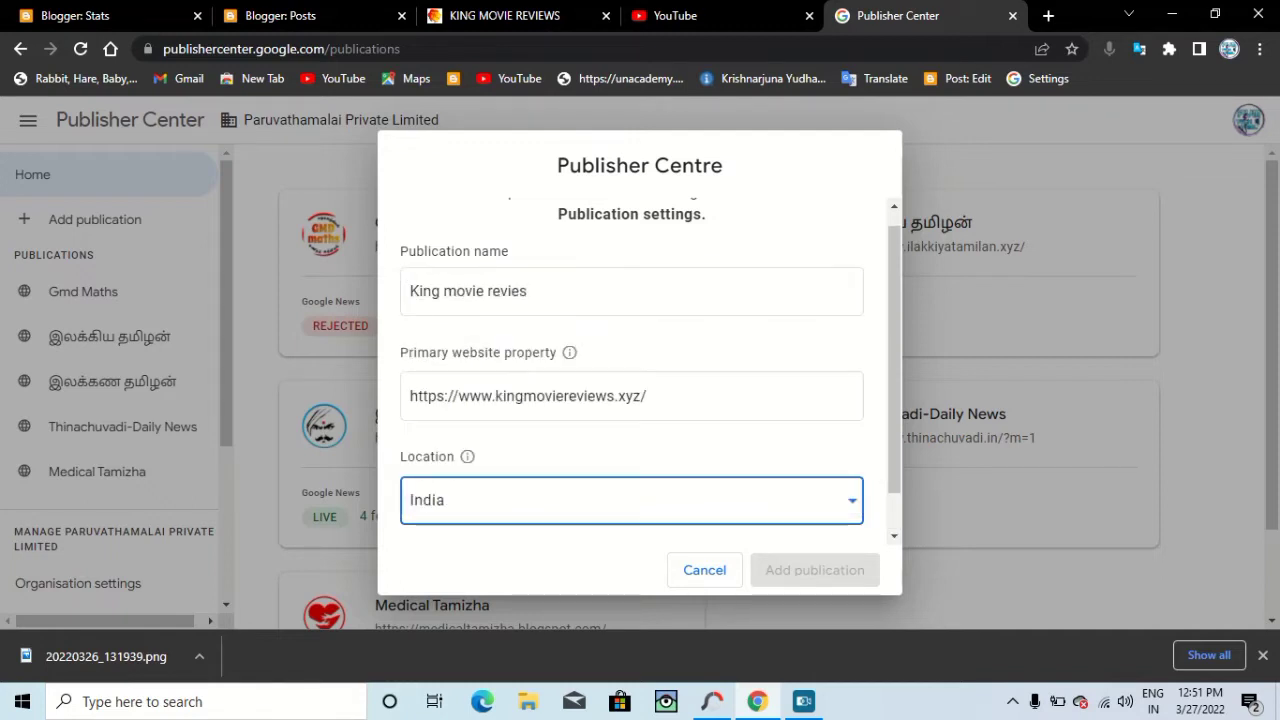
Certify that the publication is located in the selected country and add the publication.
{"action": "left_click_drag", "start_coordinate": [895, 360], "coordinate": [895, 396]}
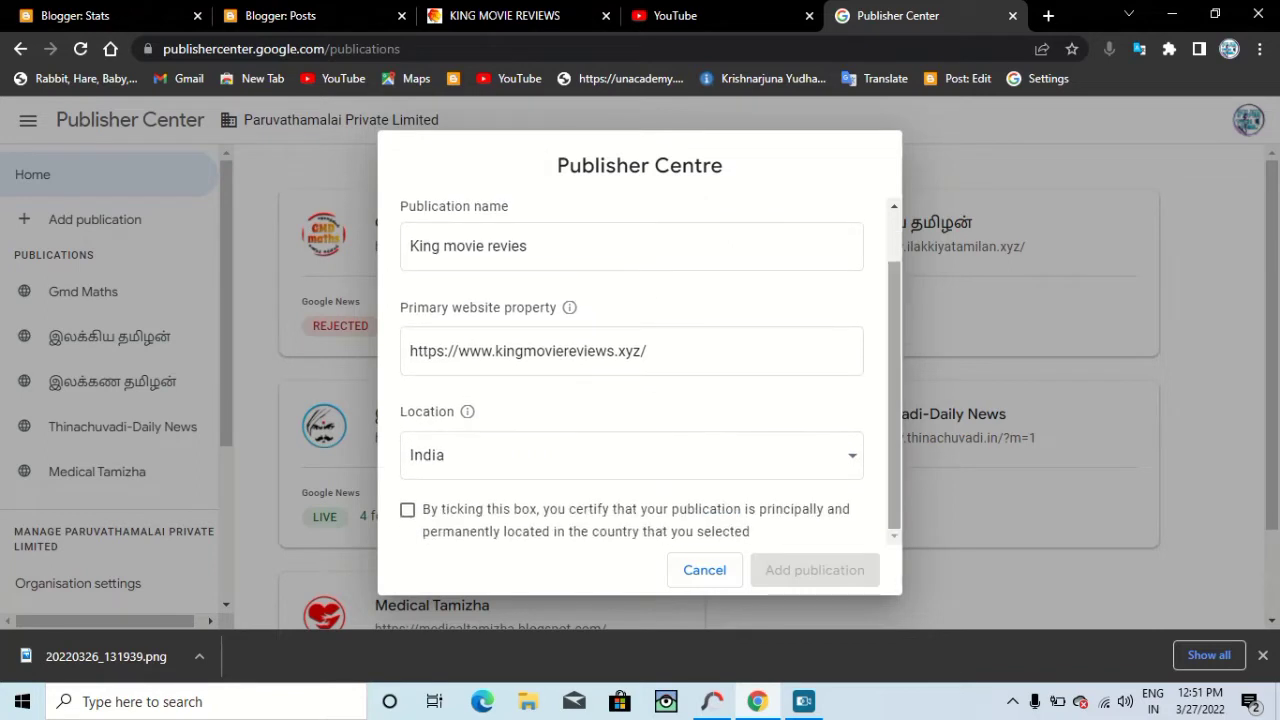
{"action": "left_click", "coordinate": [407, 510]}
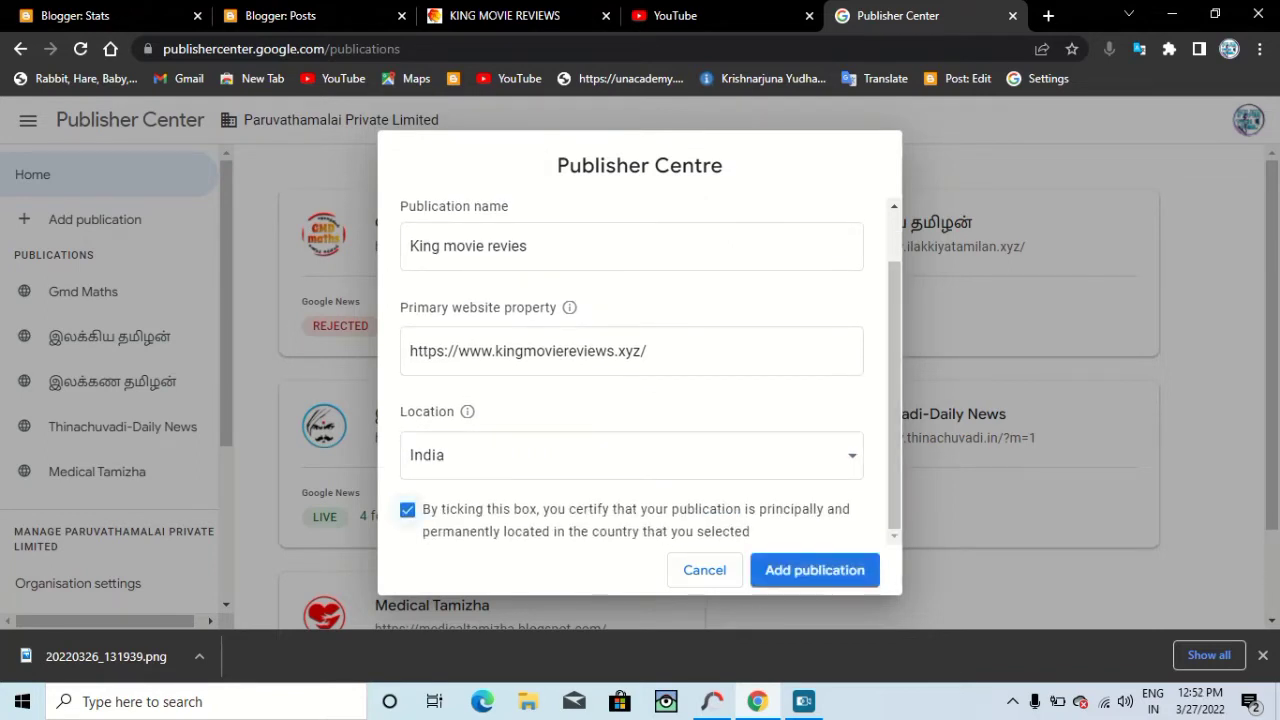
{"action": "left_click", "coordinate": [815, 570]}
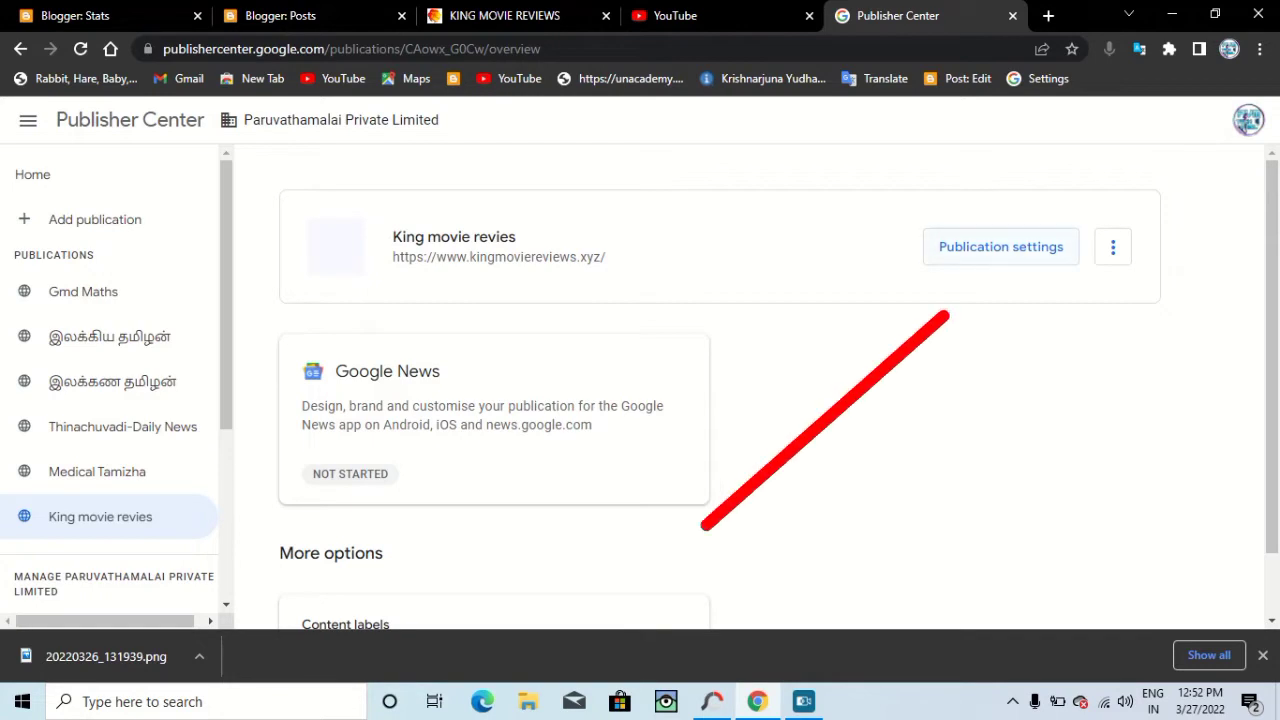
In the new publication's settings, set the primary language to Tamil and save the change.
{"action": "left_click", "coordinate": [1001, 247]}
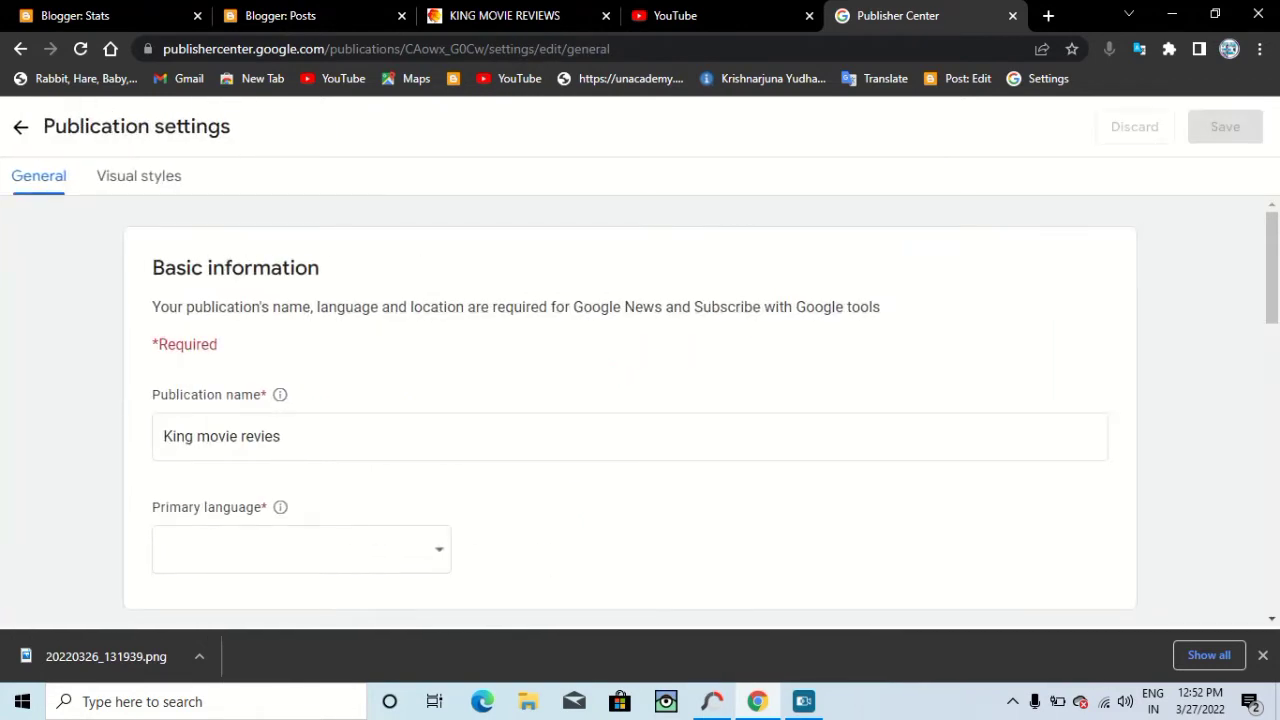
{"action": "scroll", "coordinate": [640, 410], "scroll_direction": "down", "scroll_amount": 2}
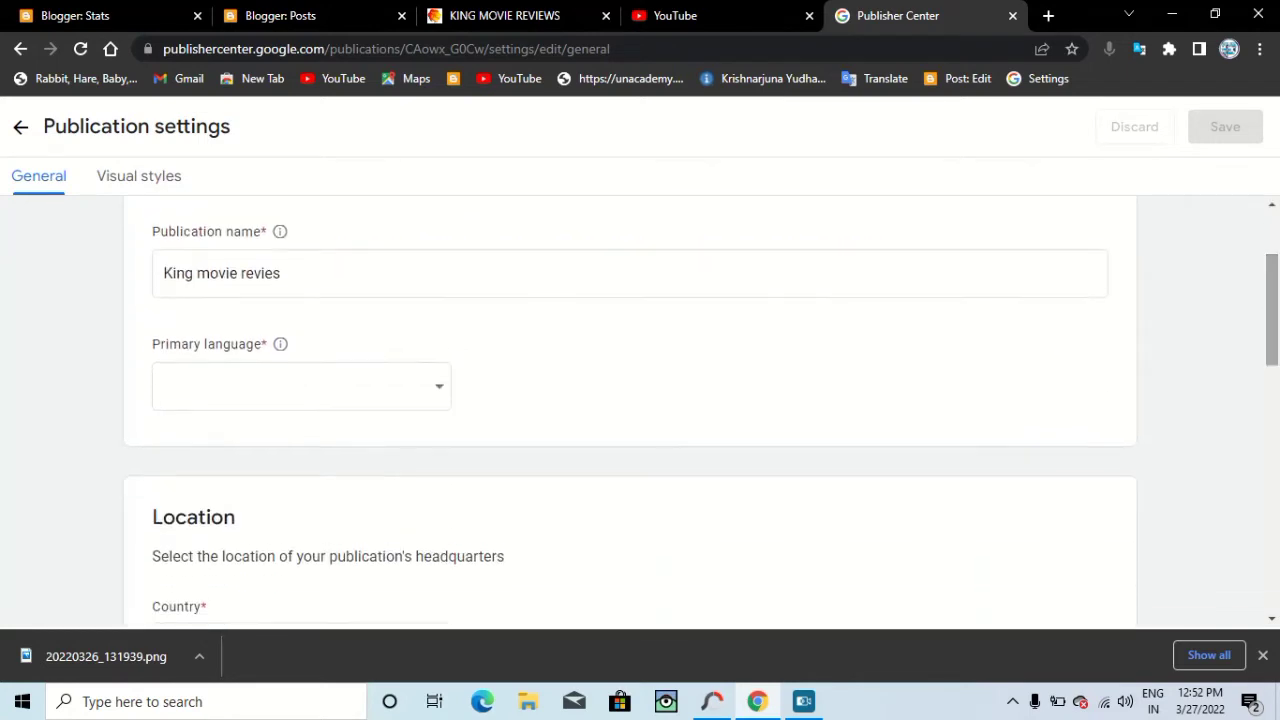
{"action": "scroll", "coordinate": [640, 410], "scroll_direction": "up", "scroll_amount": 1}
{"action": "scroll", "coordinate": [640, 410], "scroll_direction": "down", "scroll_amount": 1}
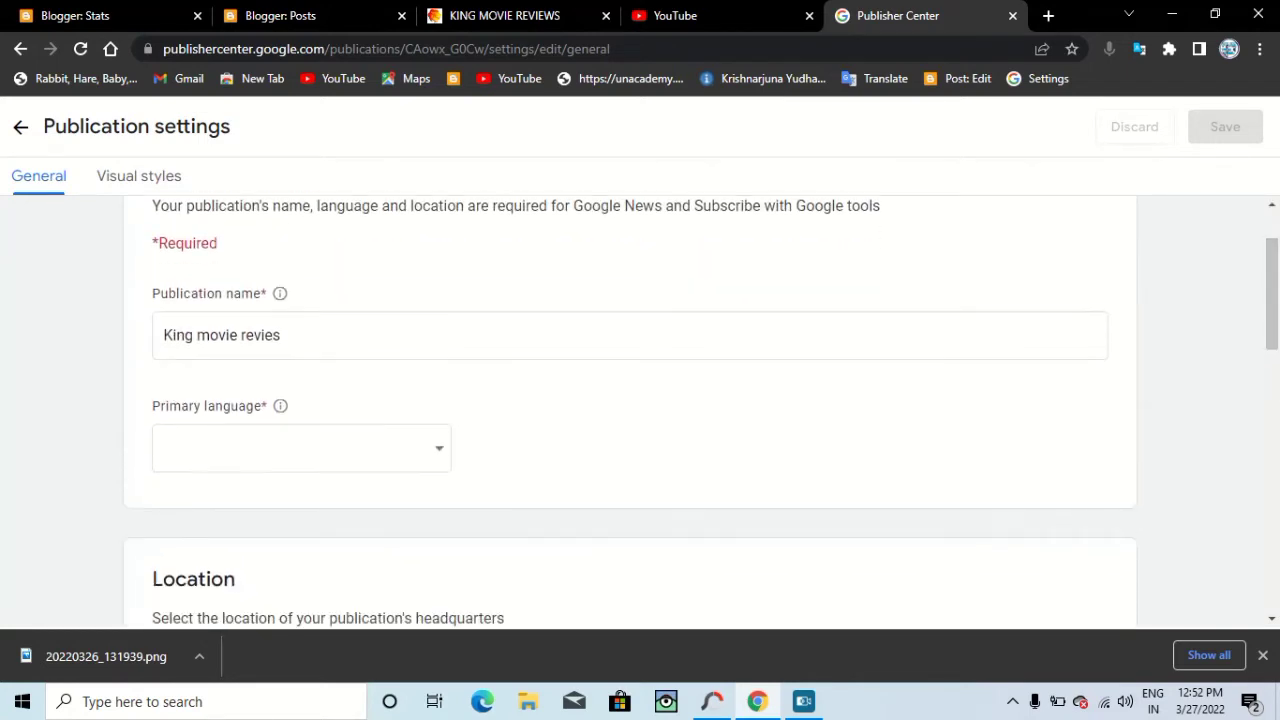
{"action": "left_click", "coordinate": [302, 444]}
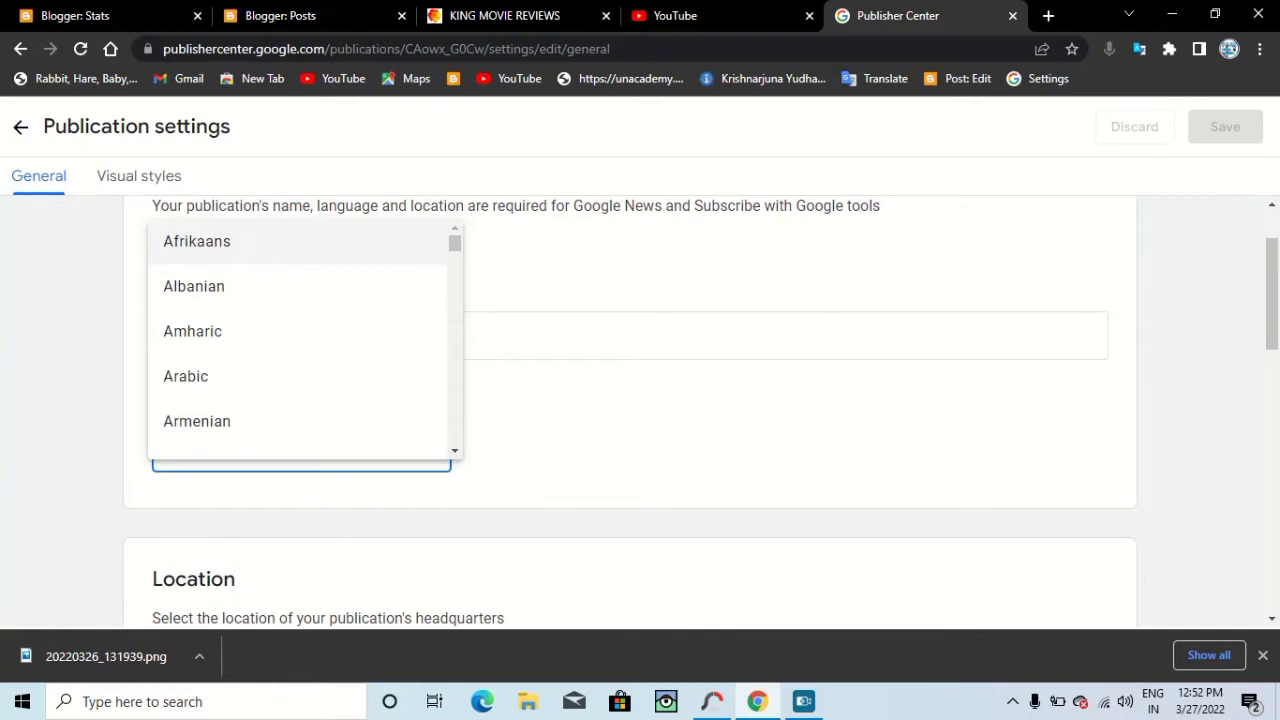
{"action": "scroll", "coordinate": [300, 340], "scroll_direction": "down", "scroll_amount": 15}
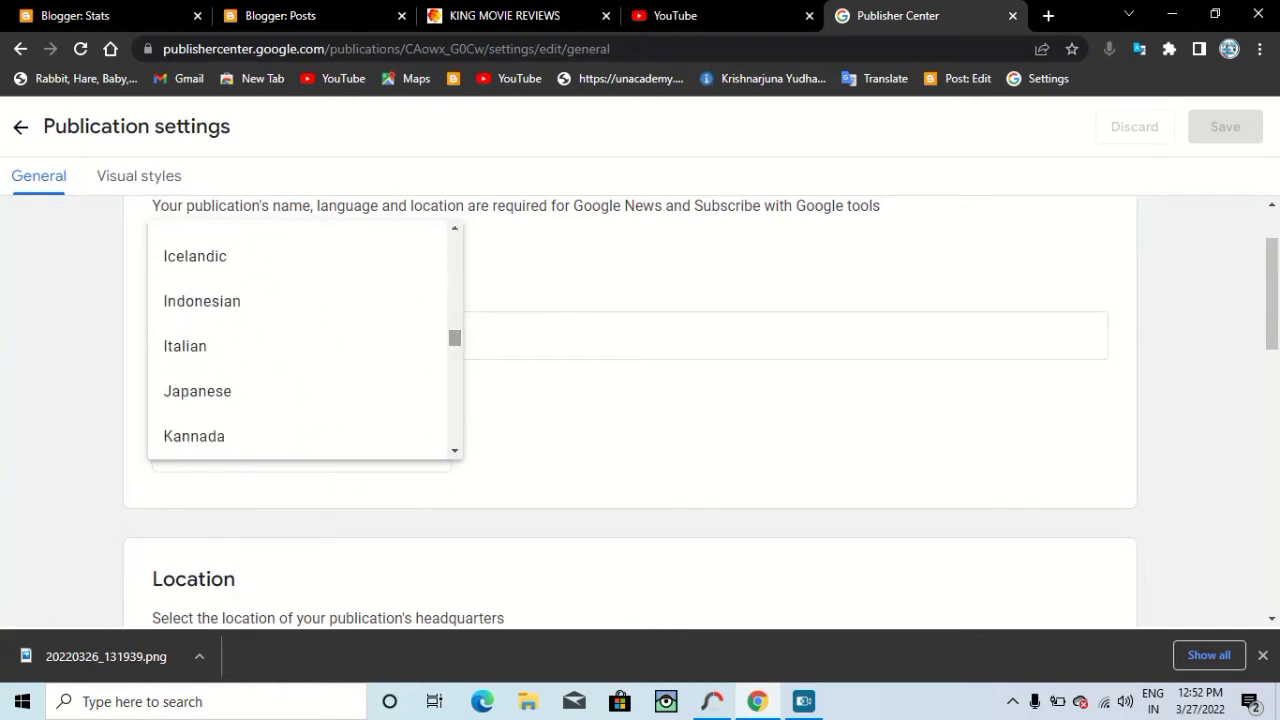
{"action": "scroll", "coordinate": [300, 340], "scroll_direction": "up", "scroll_amount": 3}
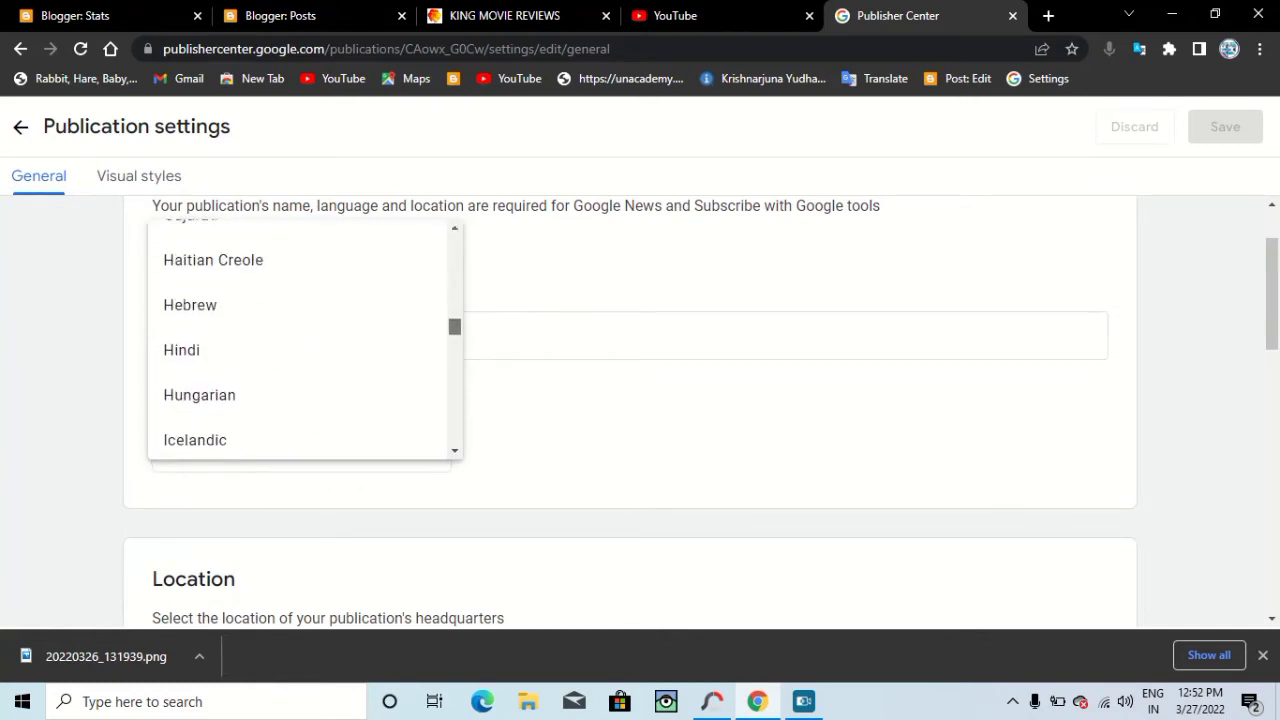
{"action": "scroll", "coordinate": [305, 340], "scroll_direction": "down", "scroll_amount": 9}
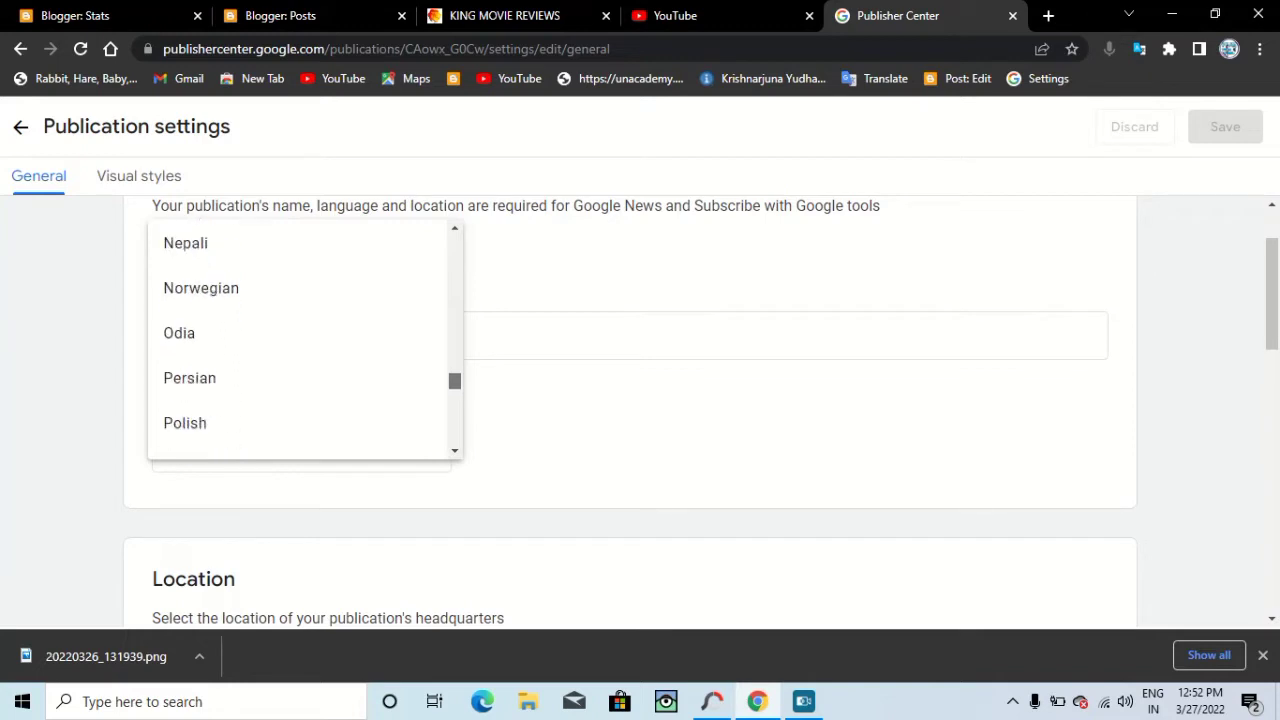
{"action": "scroll", "coordinate": [300, 350], "scroll_direction": "down", "scroll_amount": 7}
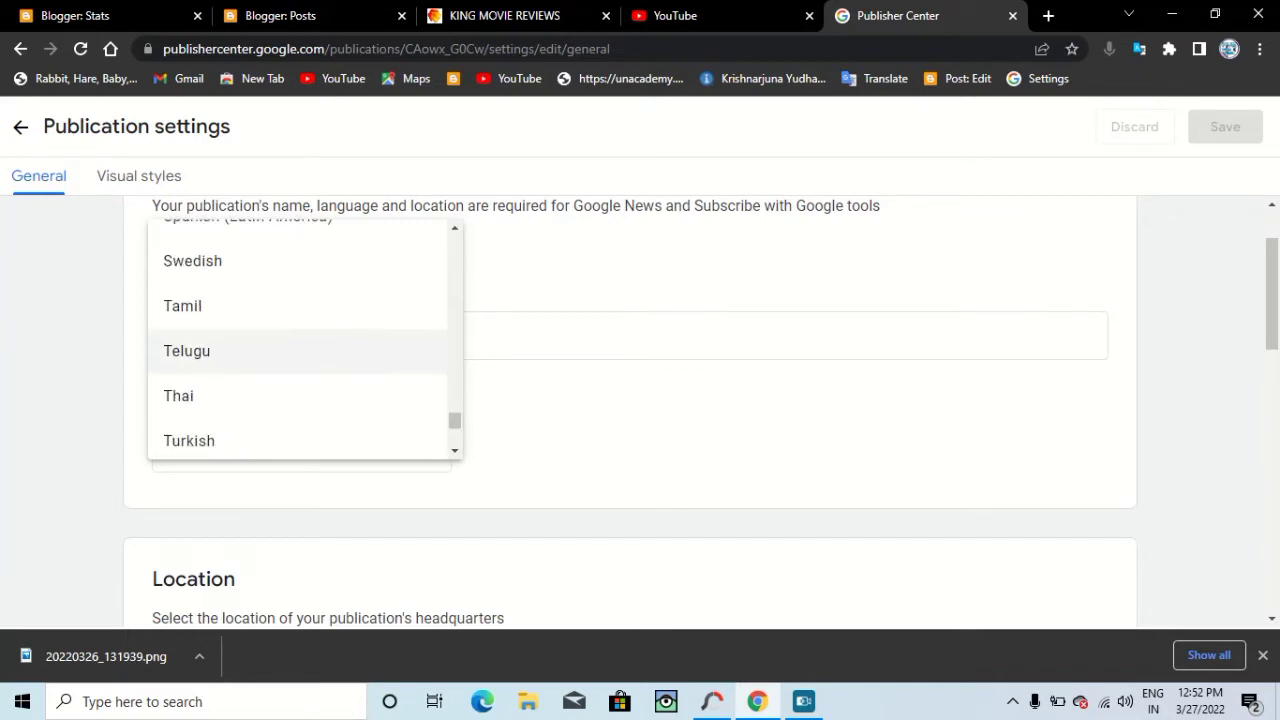
{"action": "left_click", "coordinate": [250, 305]}
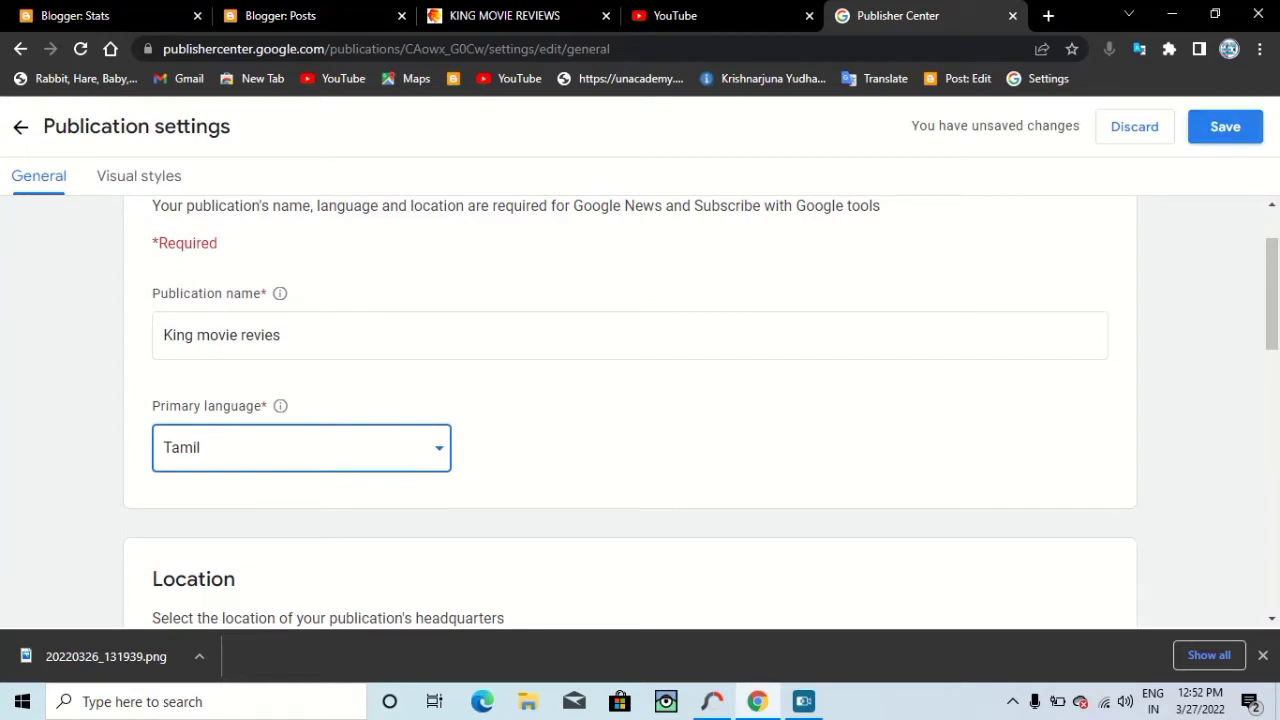
{"action": "left_click", "coordinate": [1225, 127]}
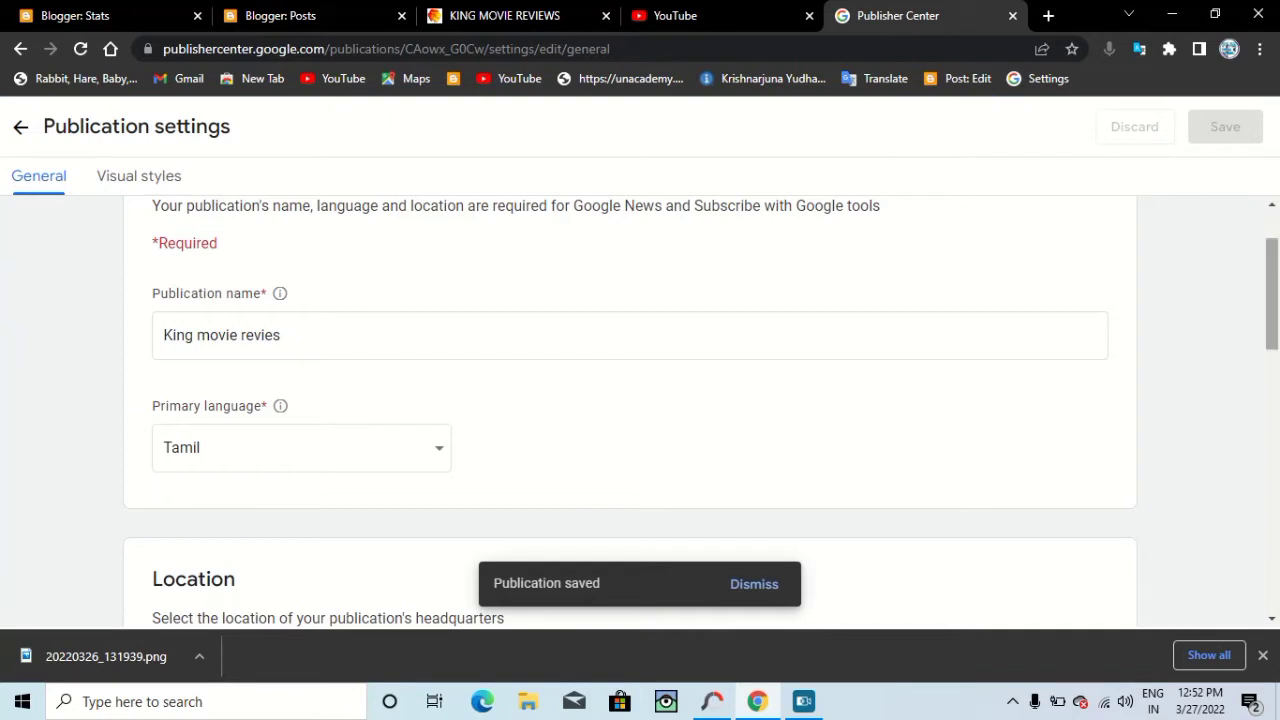
{"action": "scroll", "coordinate": [640, 410], "scroll_direction": "down", "scroll_amount": 2}
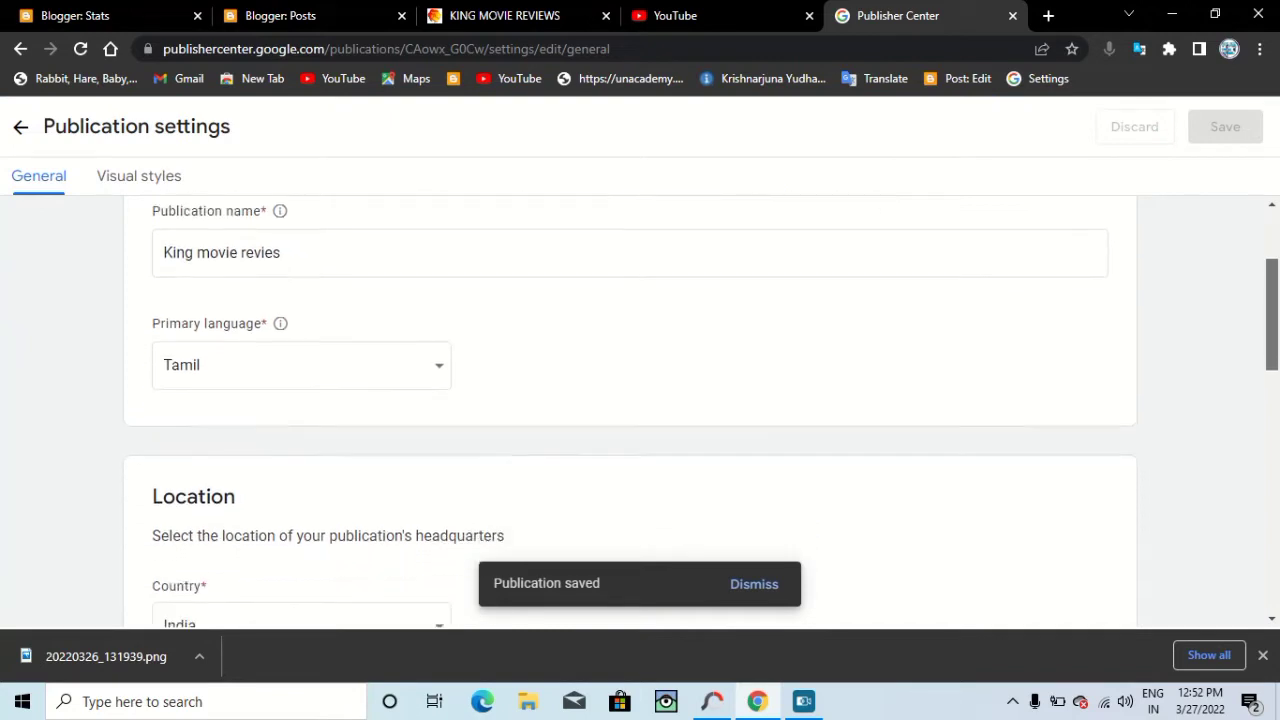
{"action": "scroll", "coordinate": [640, 410], "scroll_direction": "down", "scroll_amount": 3}
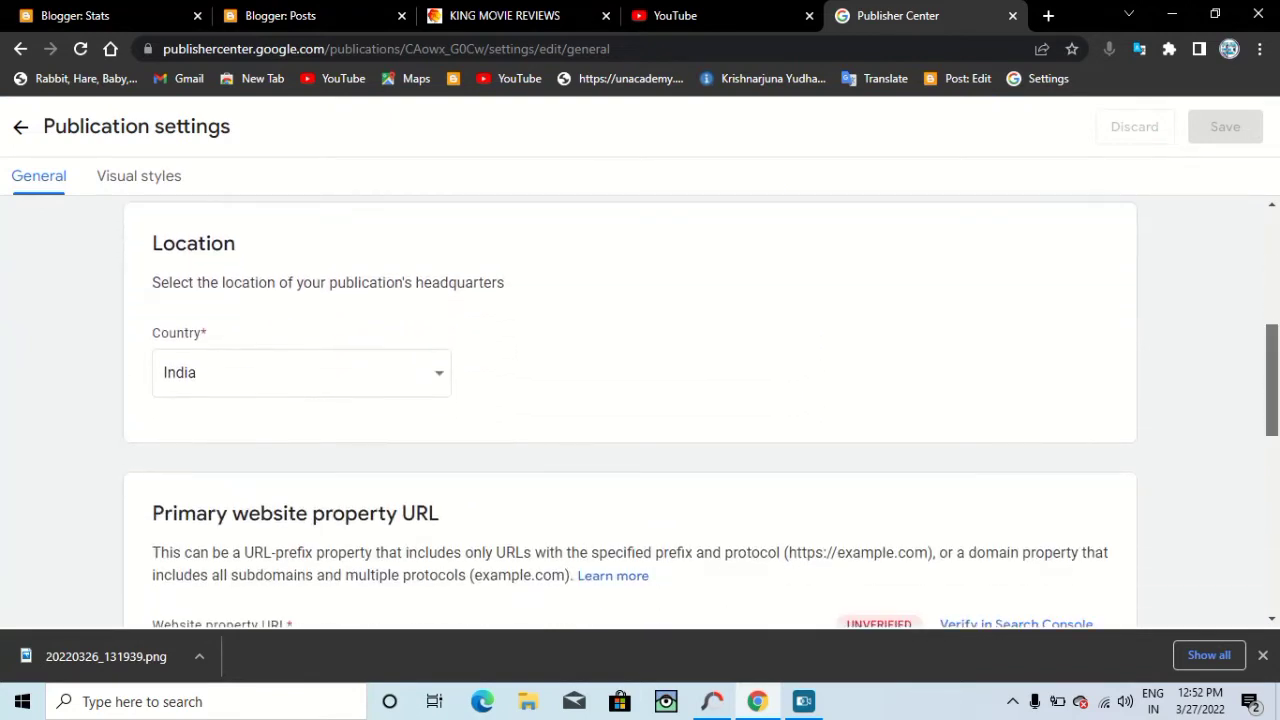
{"action": "scroll", "coordinate": [640, 410], "scroll_direction": "down", "scroll_amount": 2}
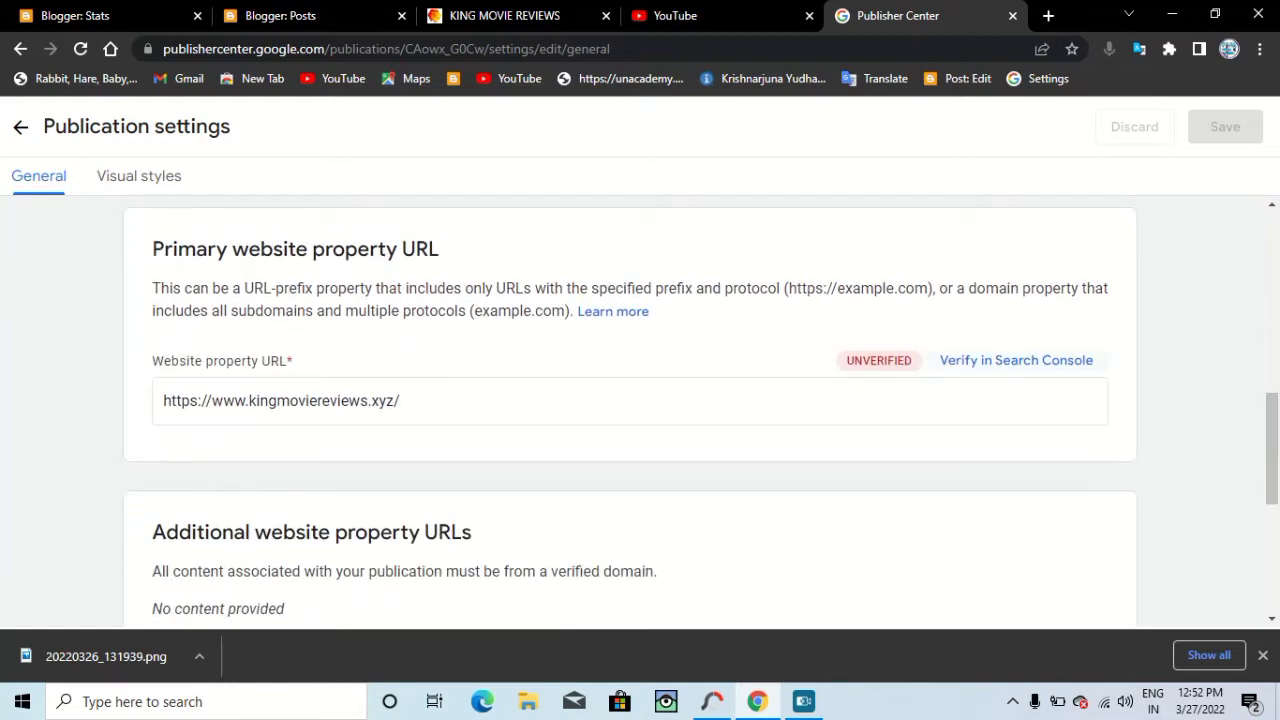
{"action": "left_click", "coordinate": [1016, 361]}
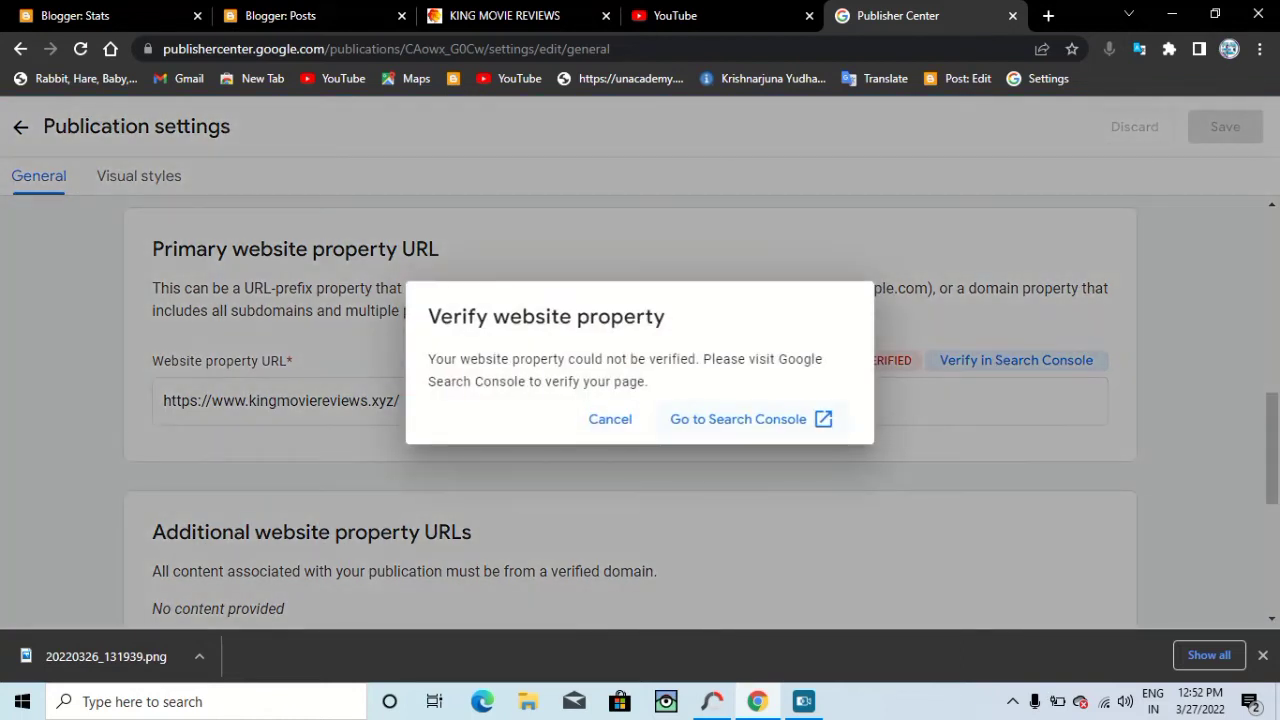
{"action": "left_click", "coordinate": [751, 419]}
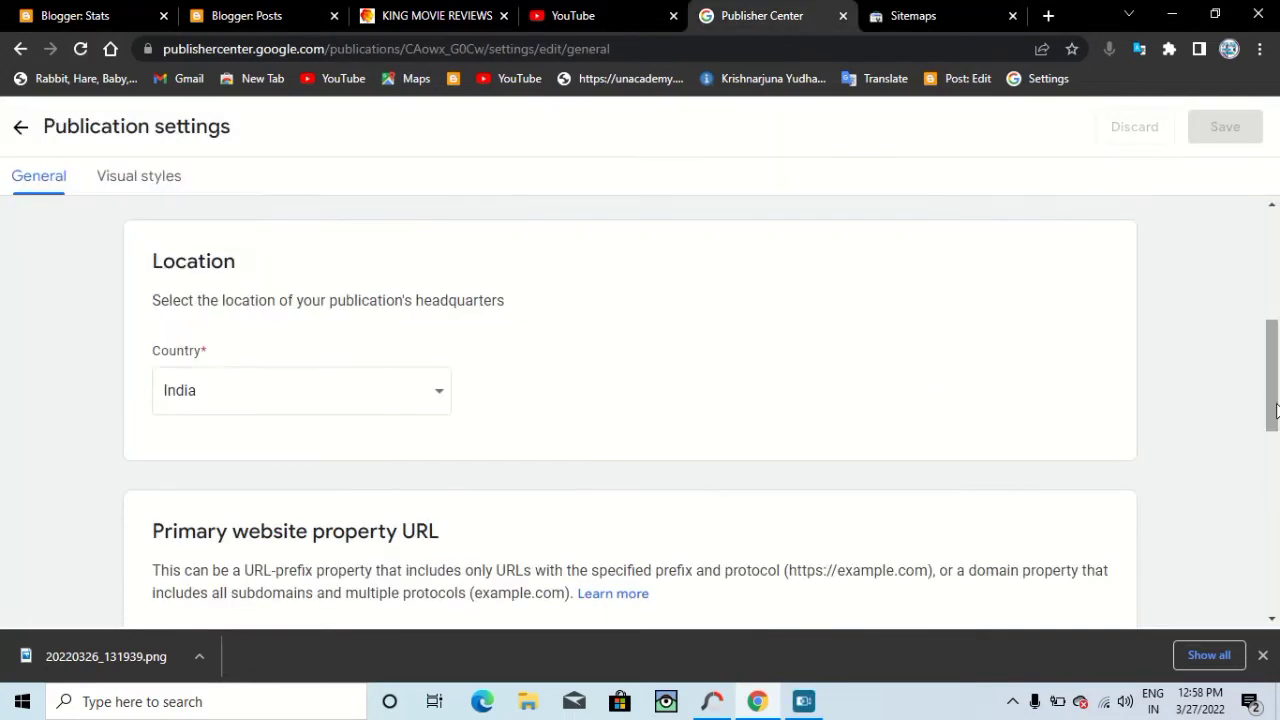
{"action": "left_click_drag", "start_coordinate": [1277, 402], "coordinate": [1277, 503]}
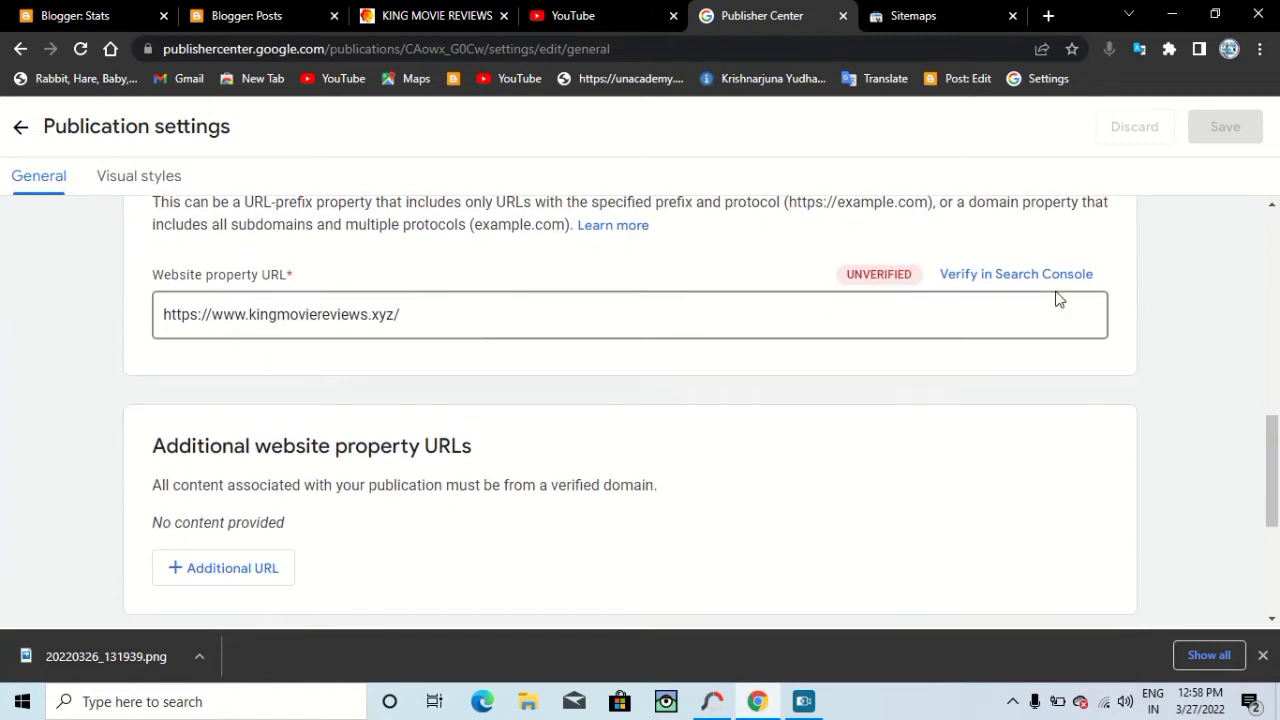
{"action": "left_click", "coordinate": [1003, 279]}
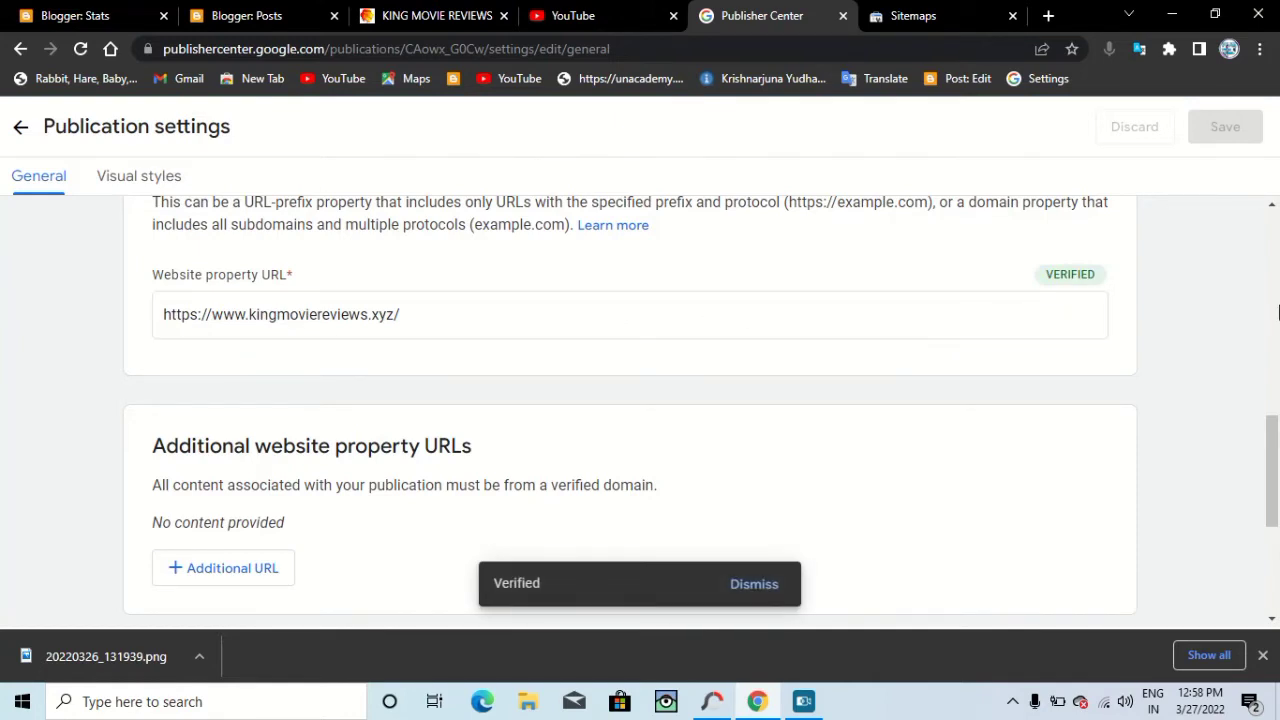
Add a publication contact with the contact's e-mail address, enabled for both technical issues and product updates.
{"action": "left_click_drag", "start_coordinate": [1276, 494], "coordinate": [1277, 536]}
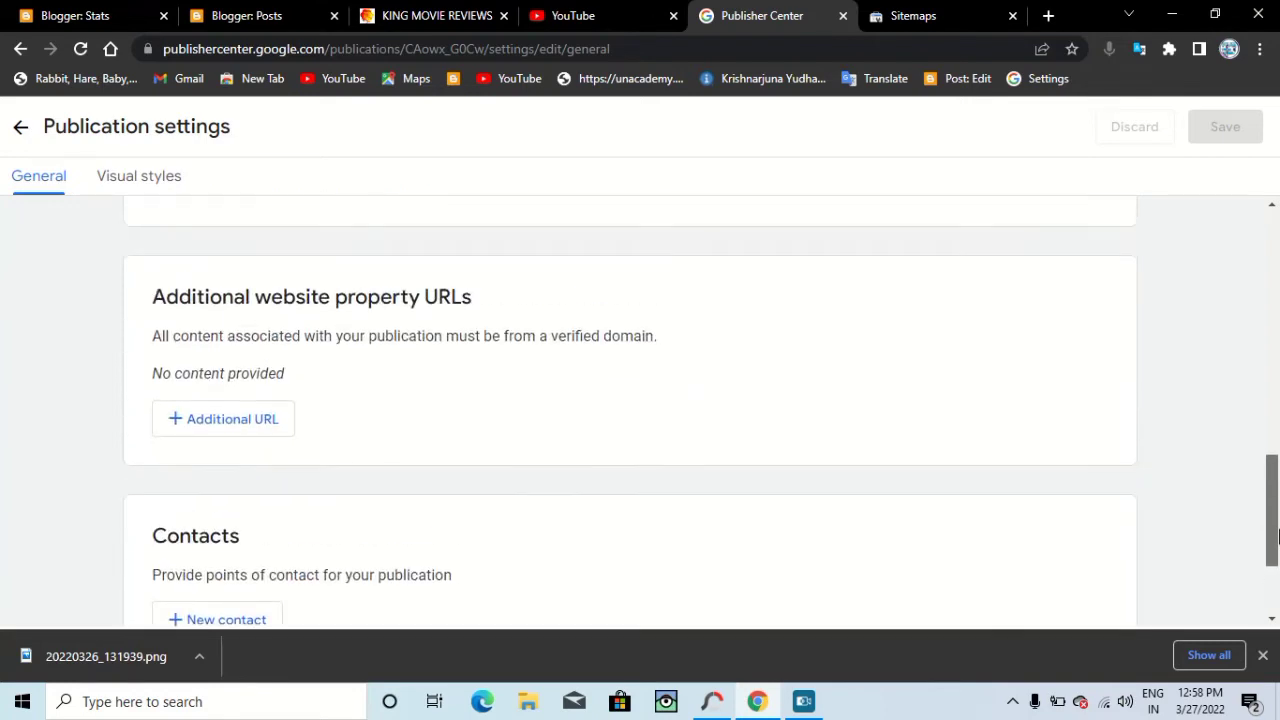
{"action": "scroll", "coordinate": [617, 488], "scroll_direction": "down", "scroll_amount": 2}
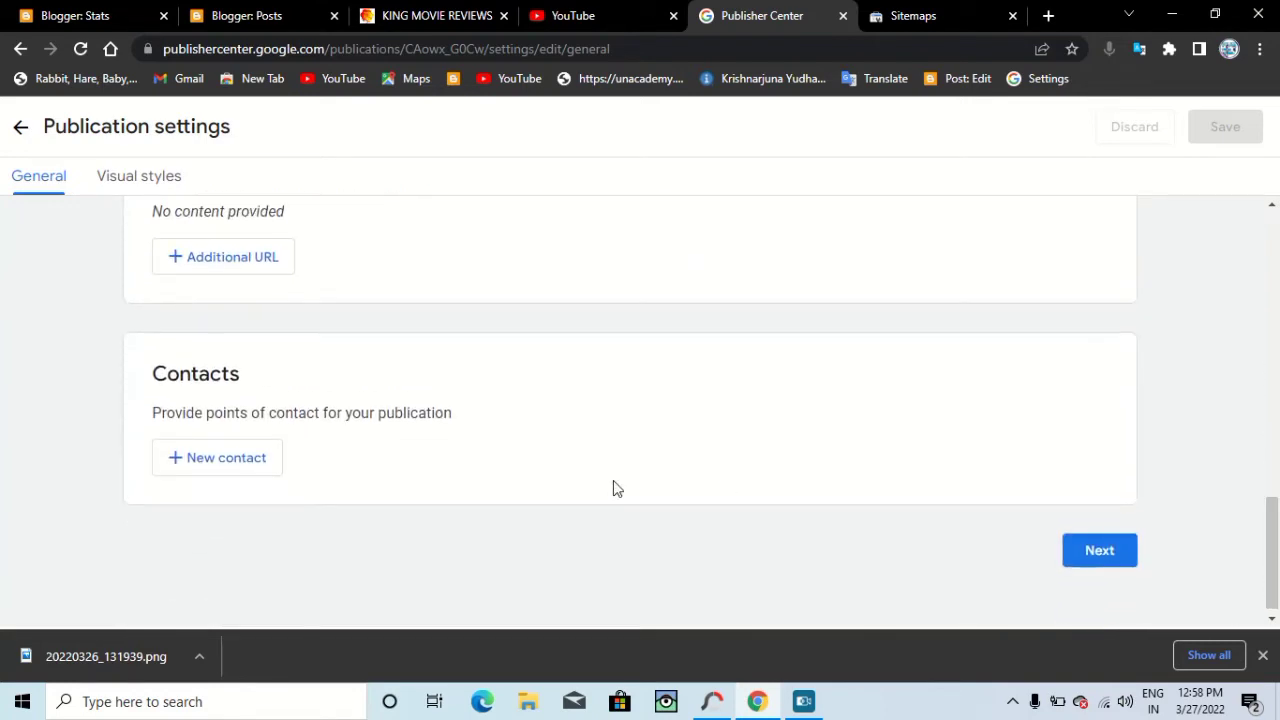
{"action": "left_click", "coordinate": [211, 458]}
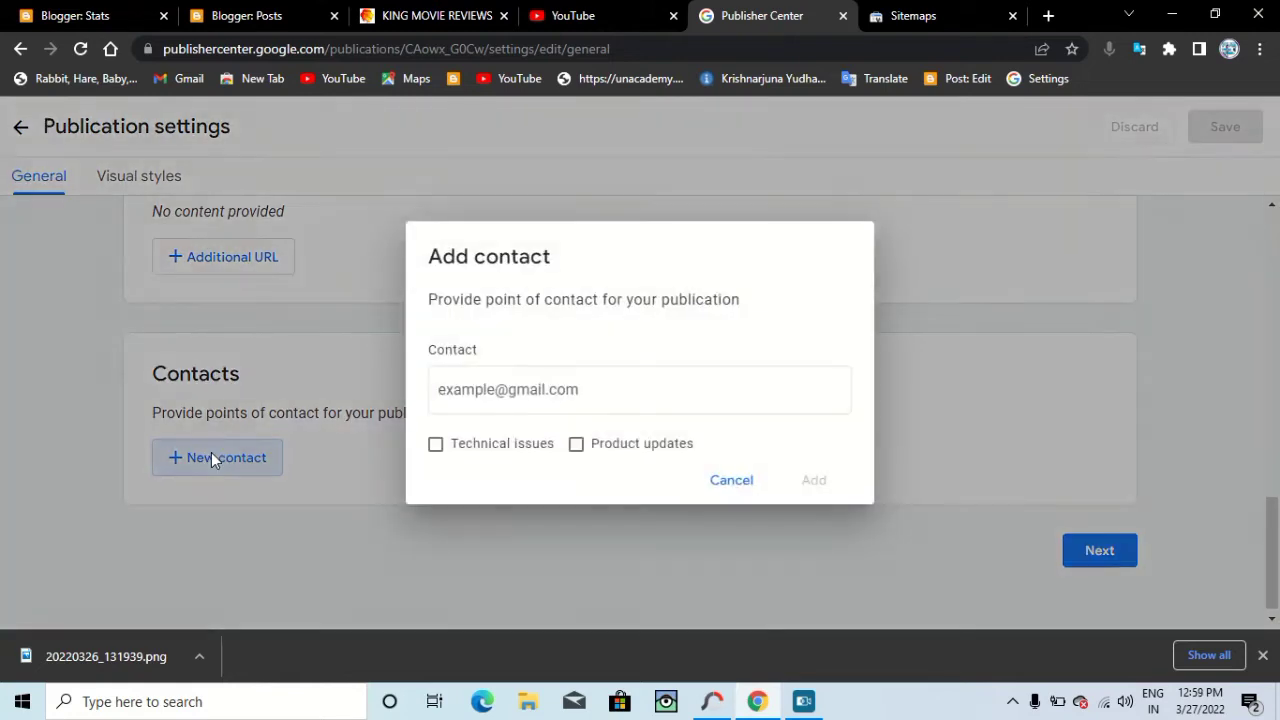
{"action": "left_click", "coordinate": [530, 397]}
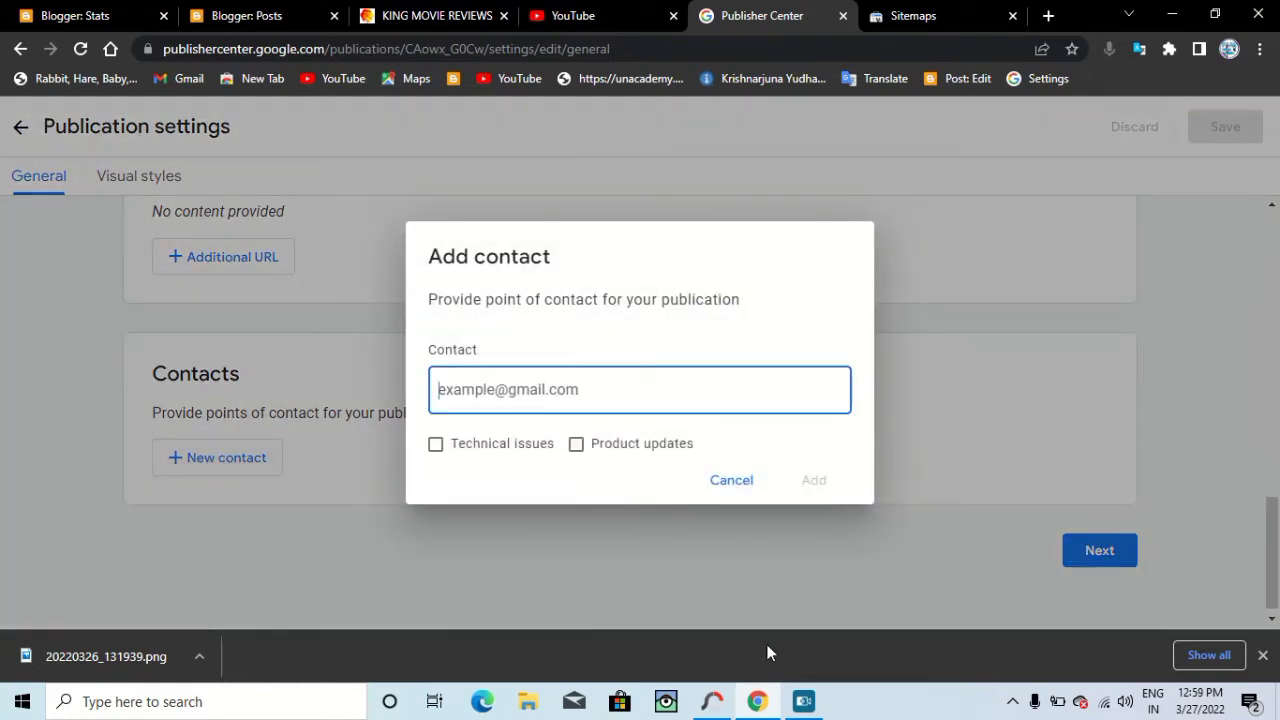
{"action": "left_click", "coordinate": [639, 658]}
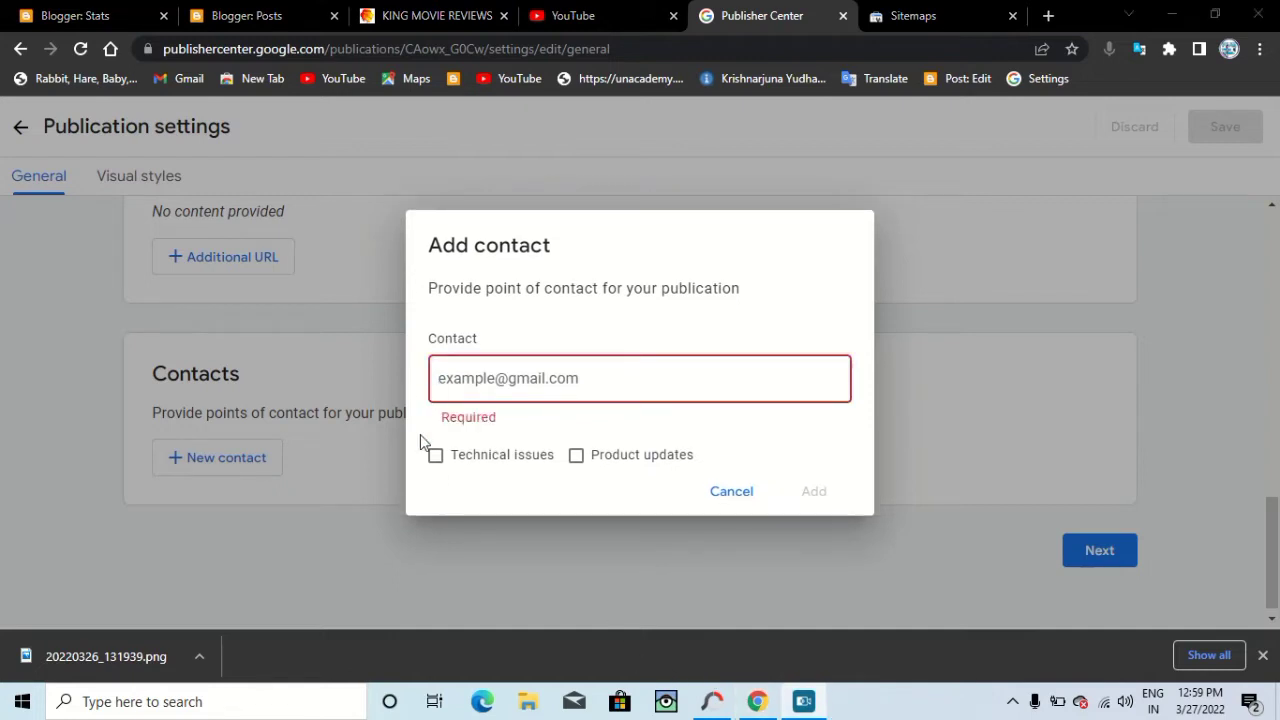
{"action": "left_click", "coordinate": [434, 455]}
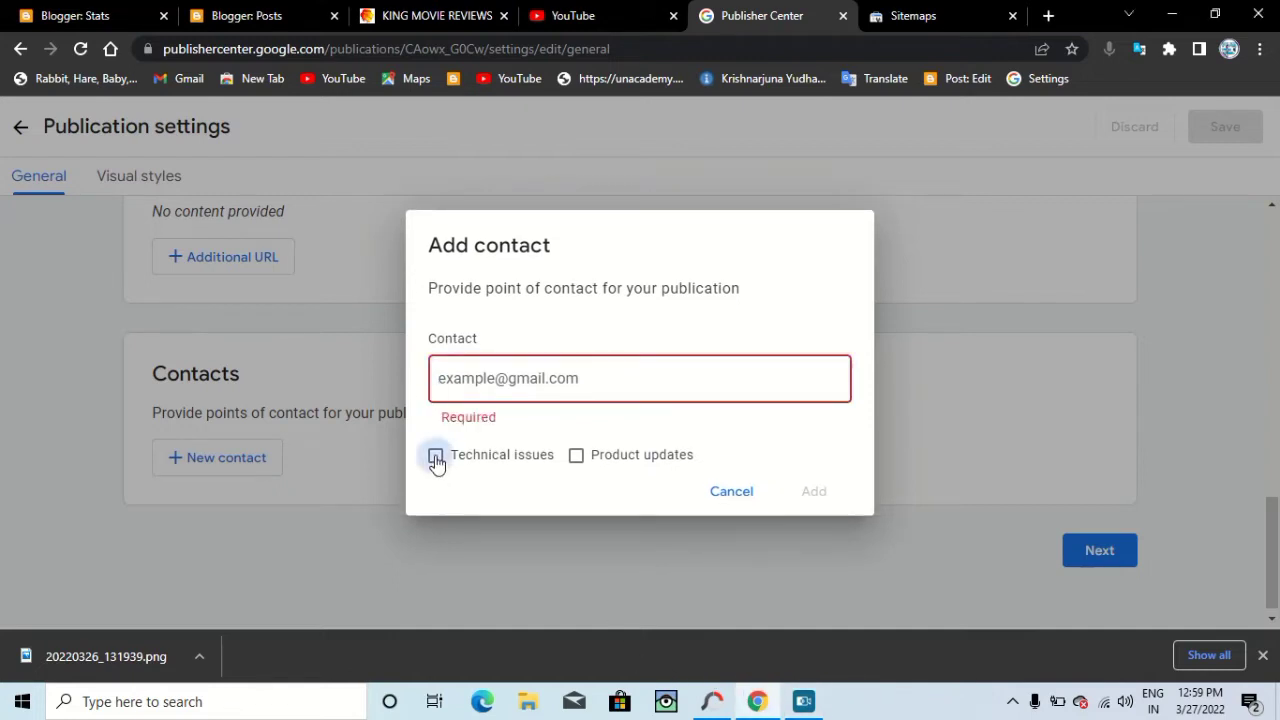
{"action": "left_click", "coordinate": [576, 456]}
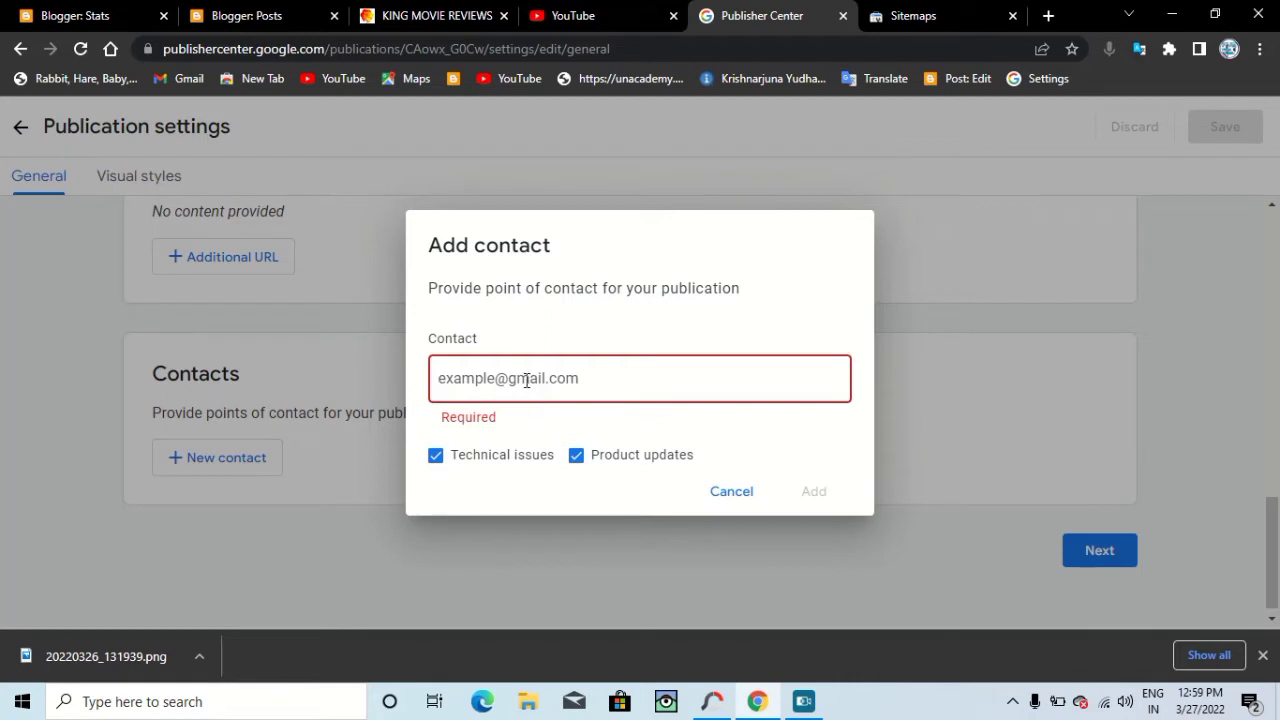
{"action": "left_click", "coordinate": [645, 677]}
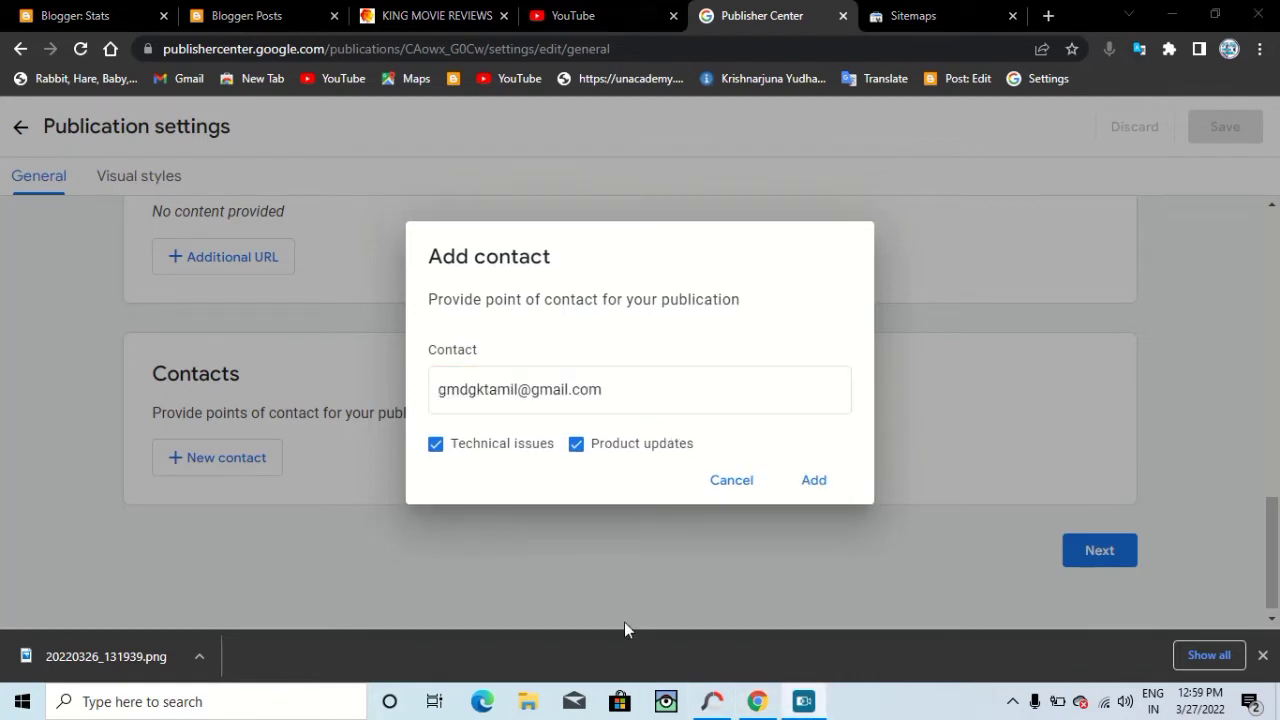
{"action": "left_click", "coordinate": [815, 483]}
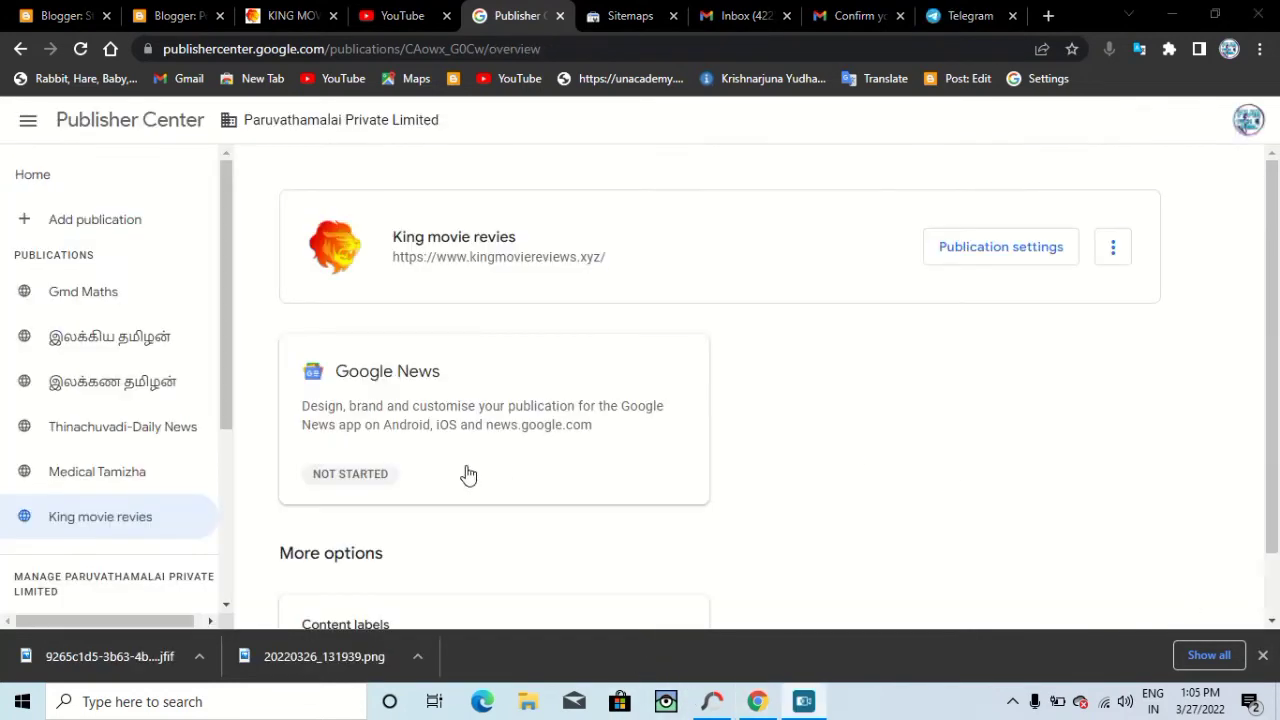
In the publication's Google News settings, enter the description "Tamil new movies reviews, tamil dubbed movies revies".
{"action": "left_click", "coordinate": [397, 422]}
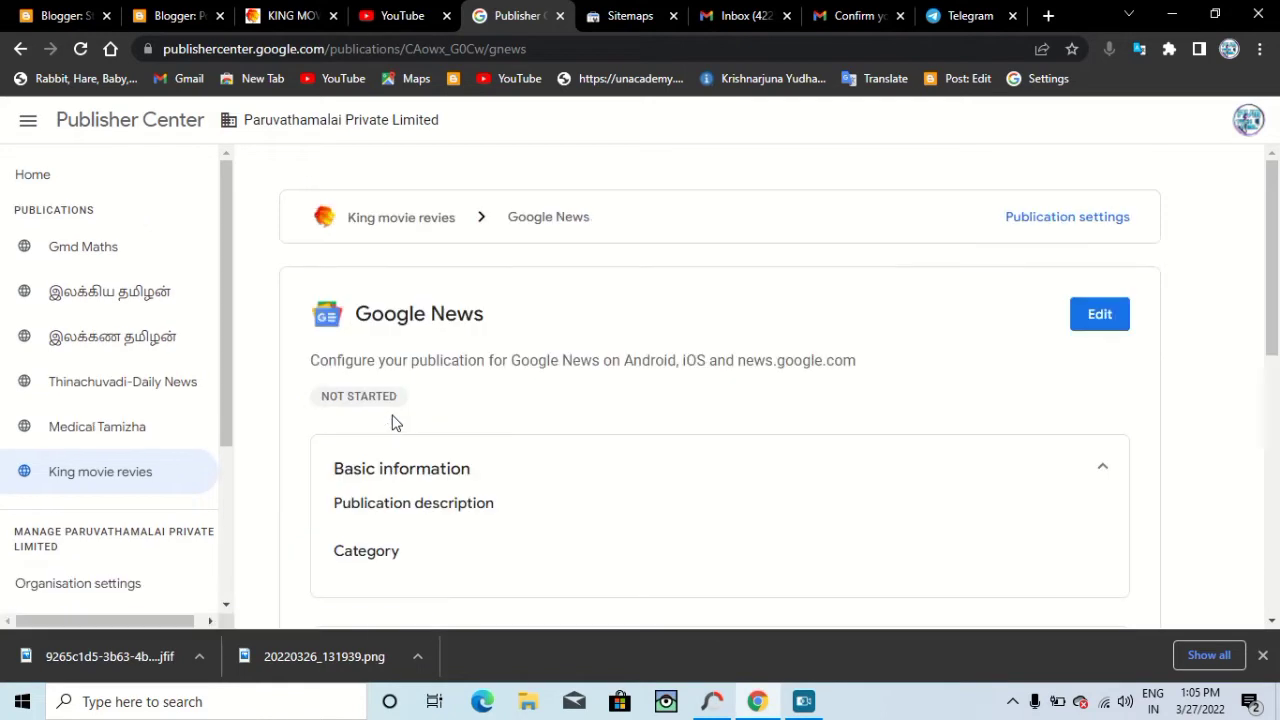
{"action": "left_click", "coordinate": [1099, 317]}
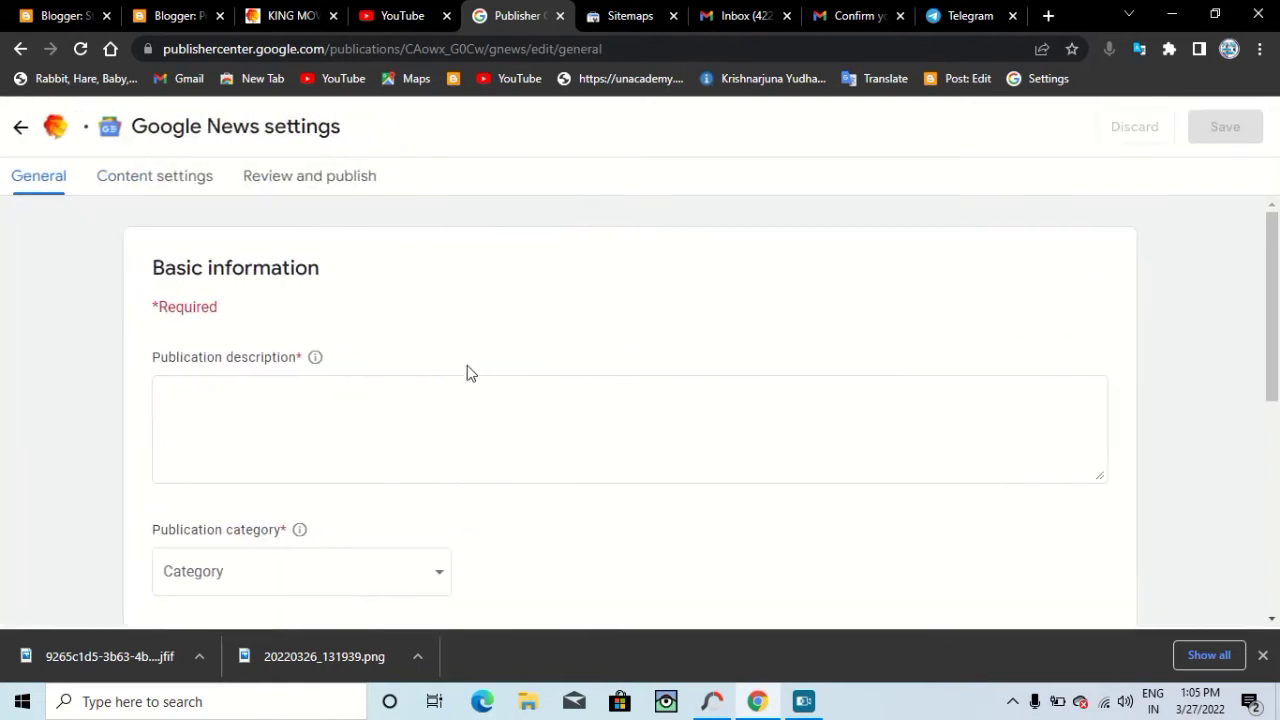
{"action": "left_click", "coordinate": [204, 410]}
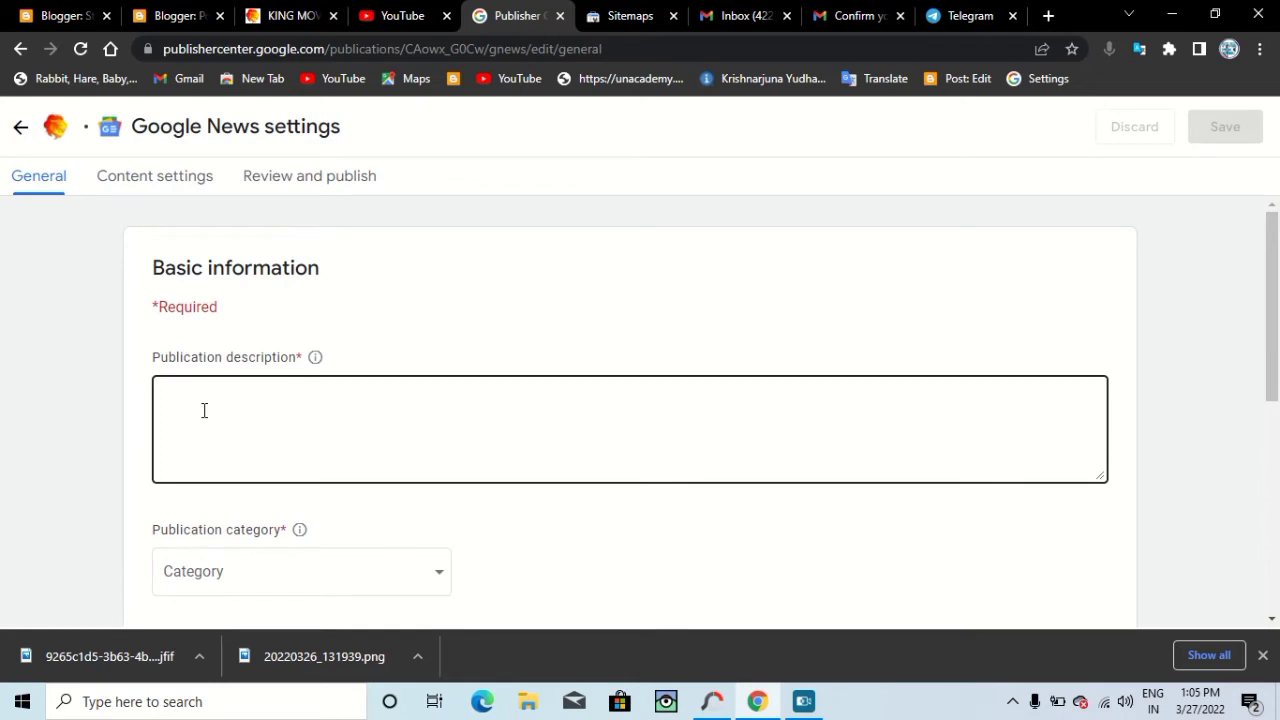
{"action": "left_click", "coordinate": [204, 410]}
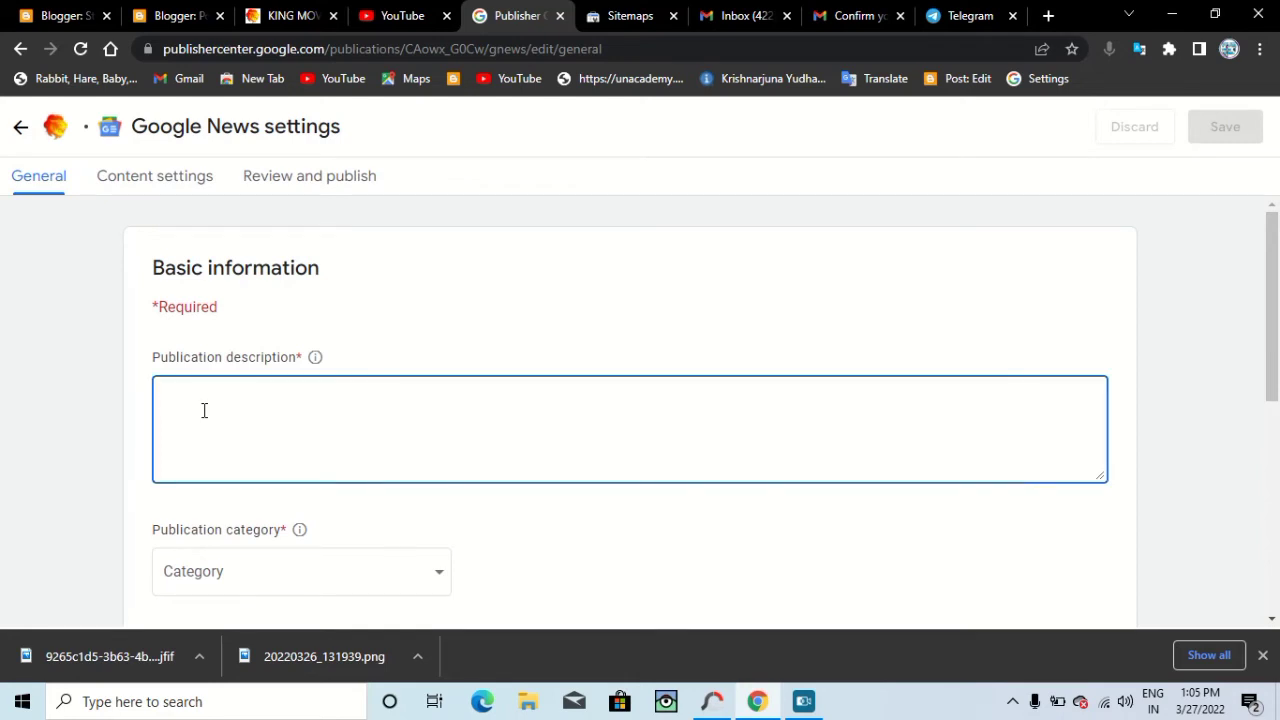
{"action": "type", "text": "T"}
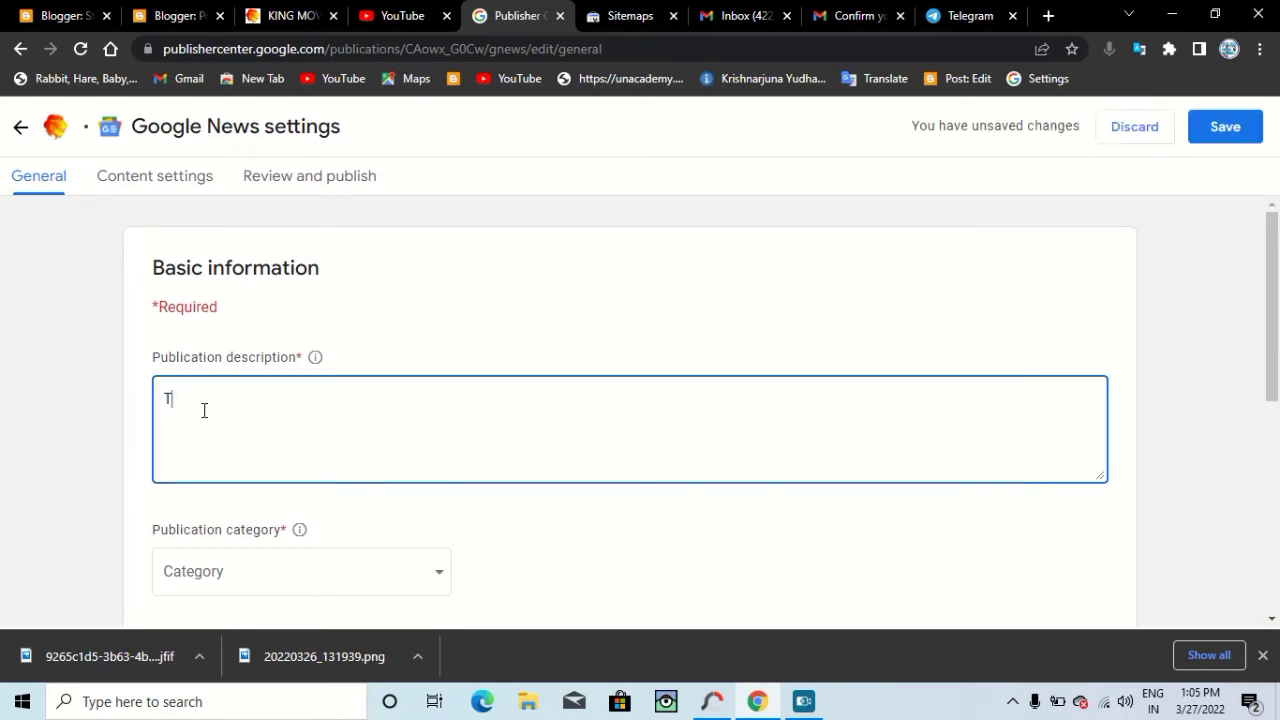
{"action": "type", "text": "amil new movi"}
{"action": "key", "text": "BackSpace"}
{"action": "type", "text": "es reviews"}
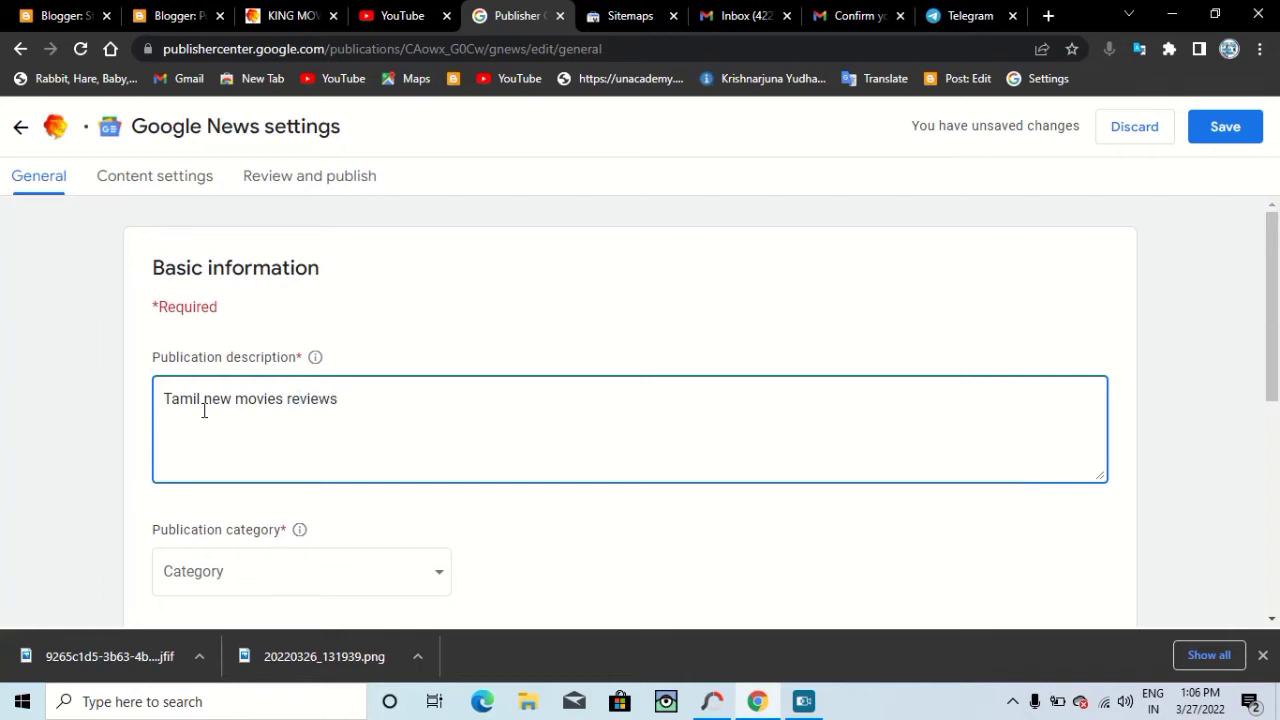
{"action": "type", "text": ", tamil dubbed m"}
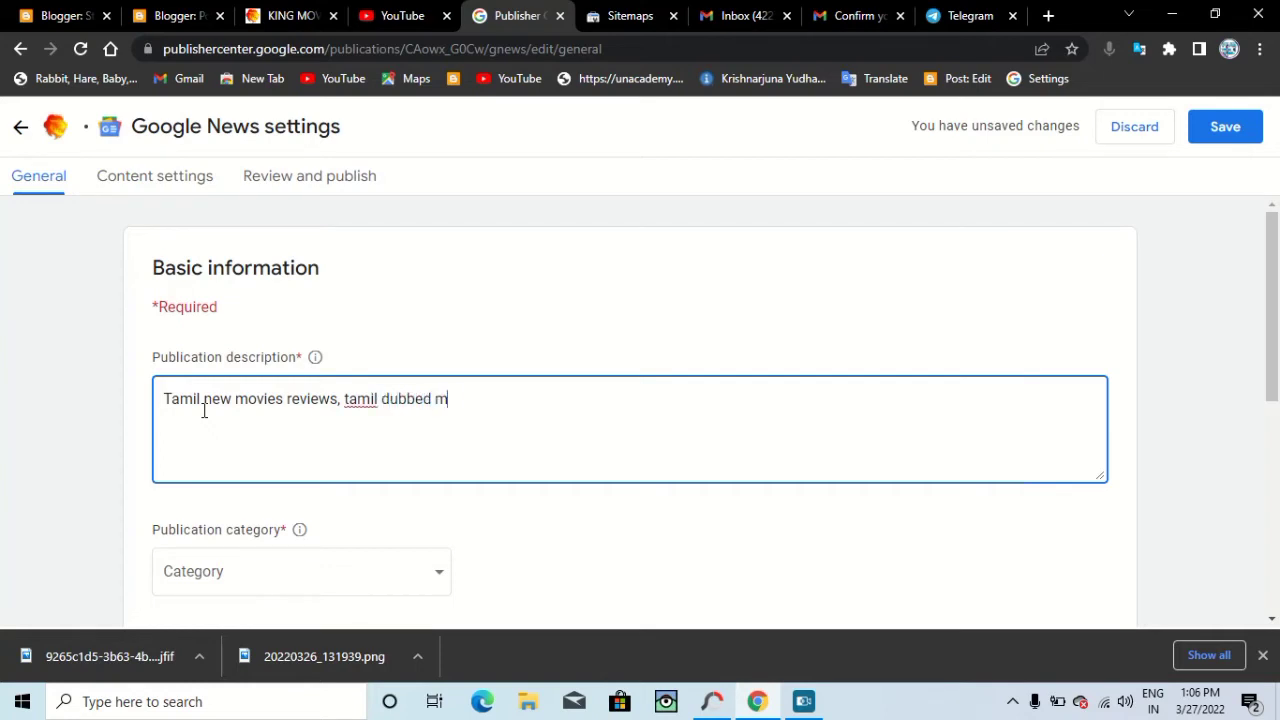
{"action": "type", "text": "ovies review"}
{"action": "key", "text": "BackSpace"}
{"action": "type", "text": "s revies"}
Set the publication category to Entertainment and save the Google News general settings.
{"action": "left_click_drag", "start_coordinate": [1272, 323], "coordinate": [1277, 402]}
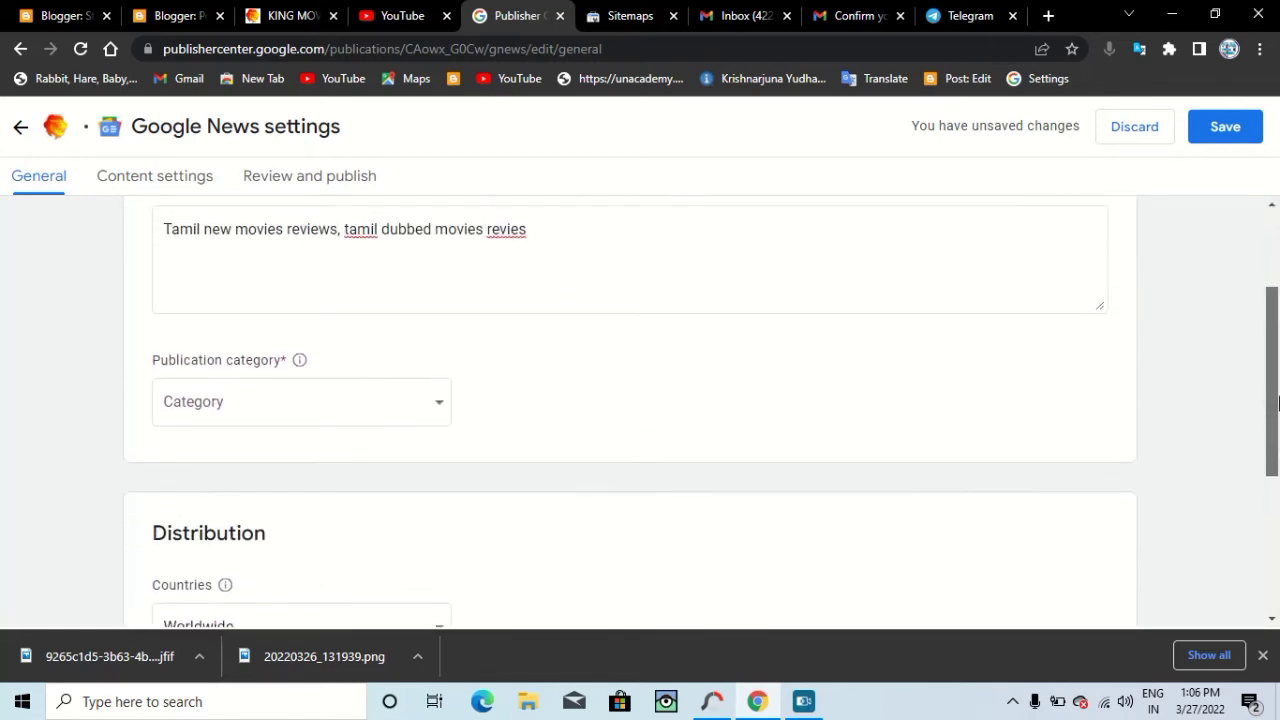
{"action": "left_click", "coordinate": [376, 411]}
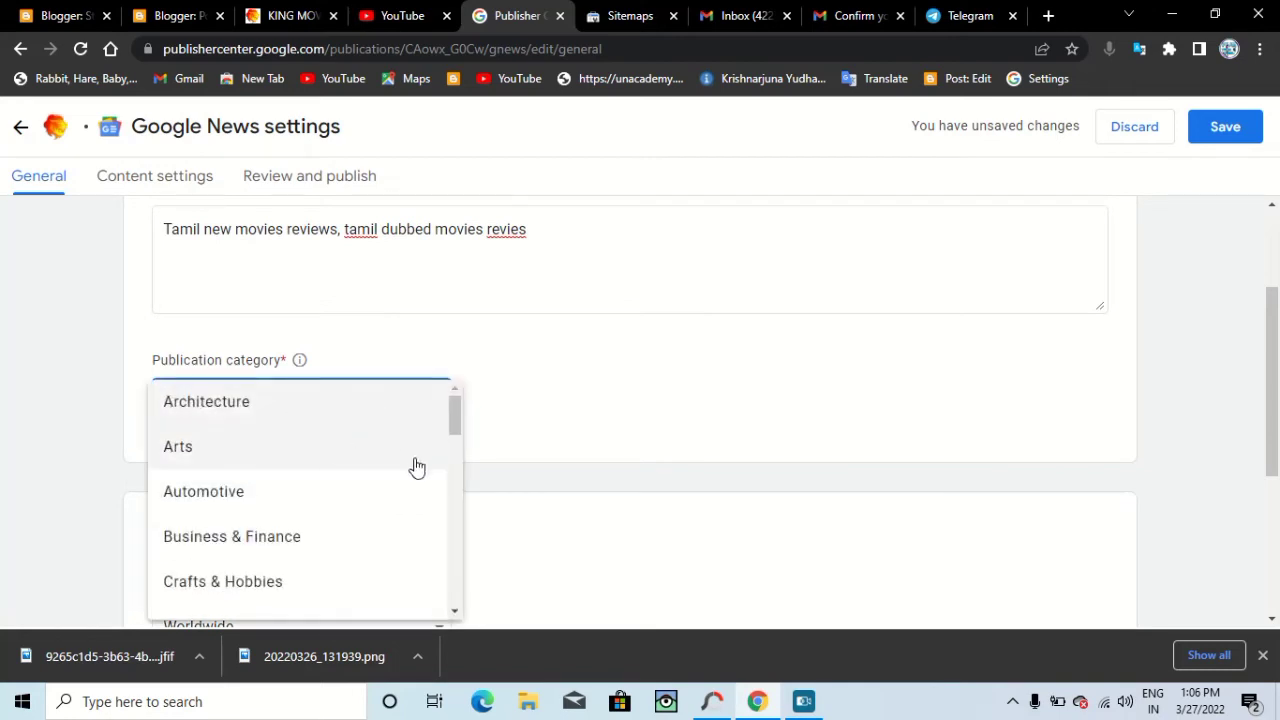
{"action": "left_click_drag", "start_coordinate": [457, 418], "coordinate": [452, 465]}
{"action": "left_click", "coordinate": [280, 441]}
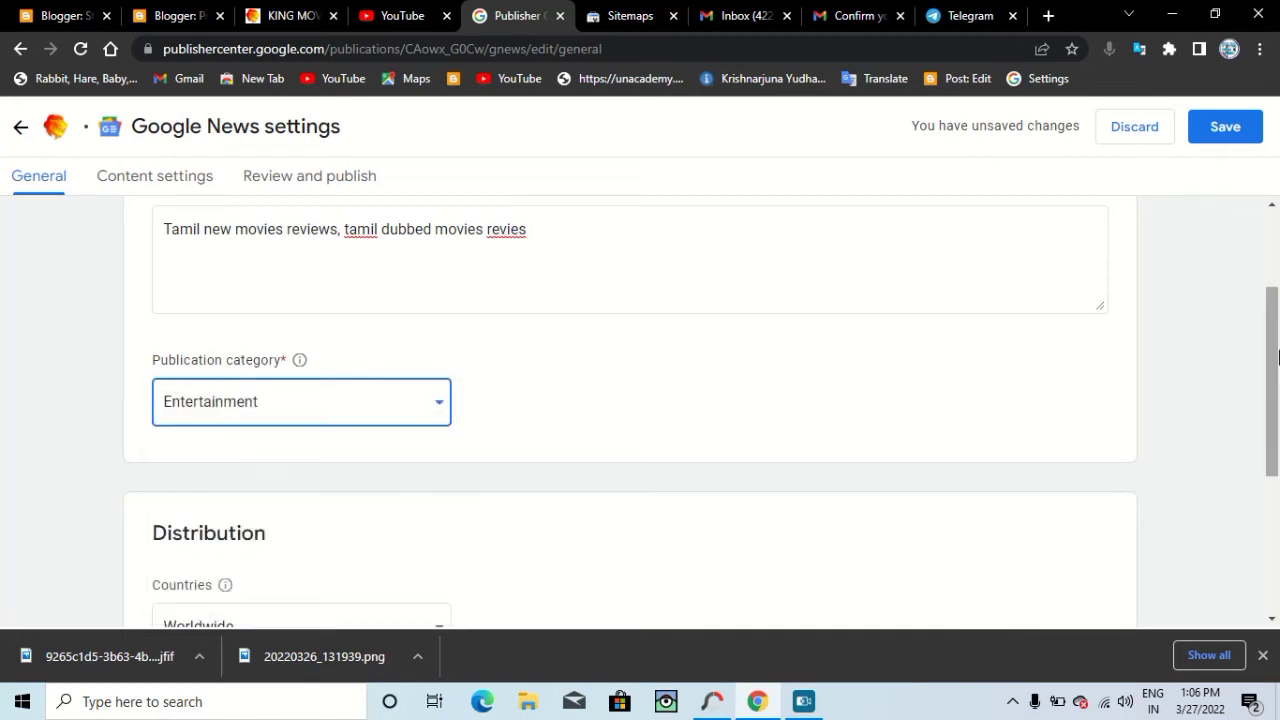
{"action": "left_click_drag", "start_coordinate": [1277, 357], "coordinate": [1277, 515]}
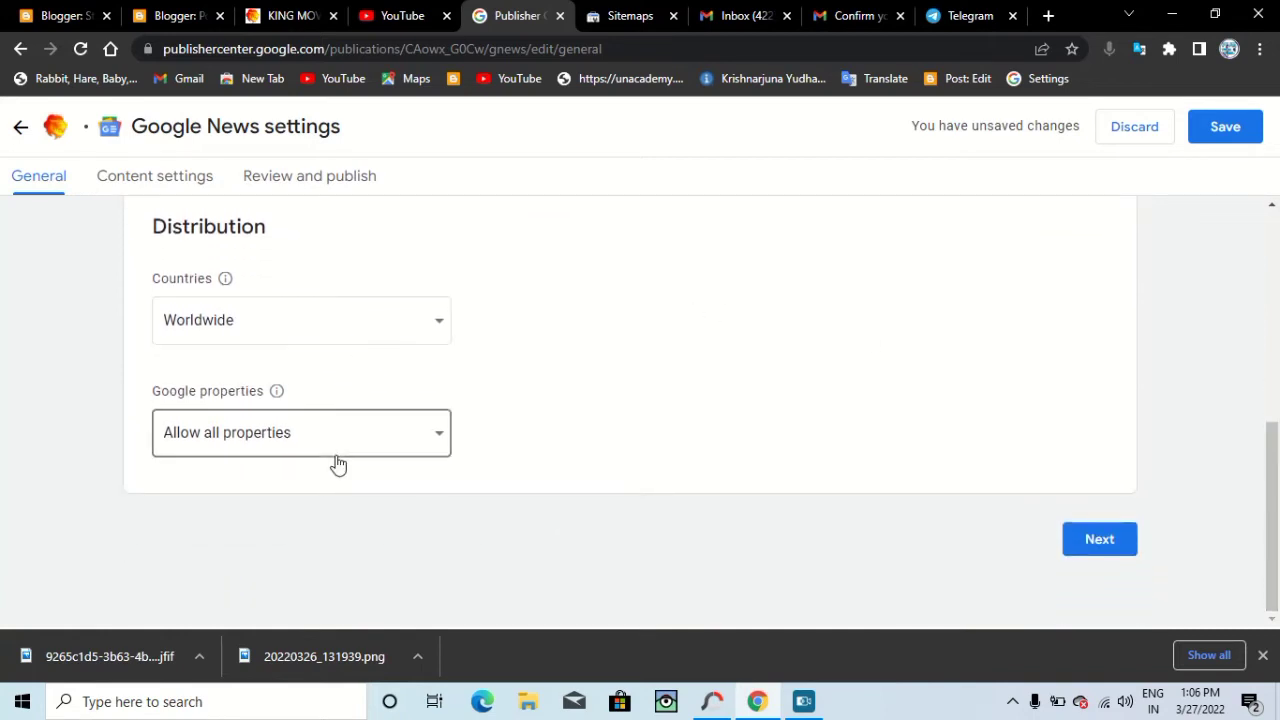
{"action": "left_click", "coordinate": [1232, 128]}
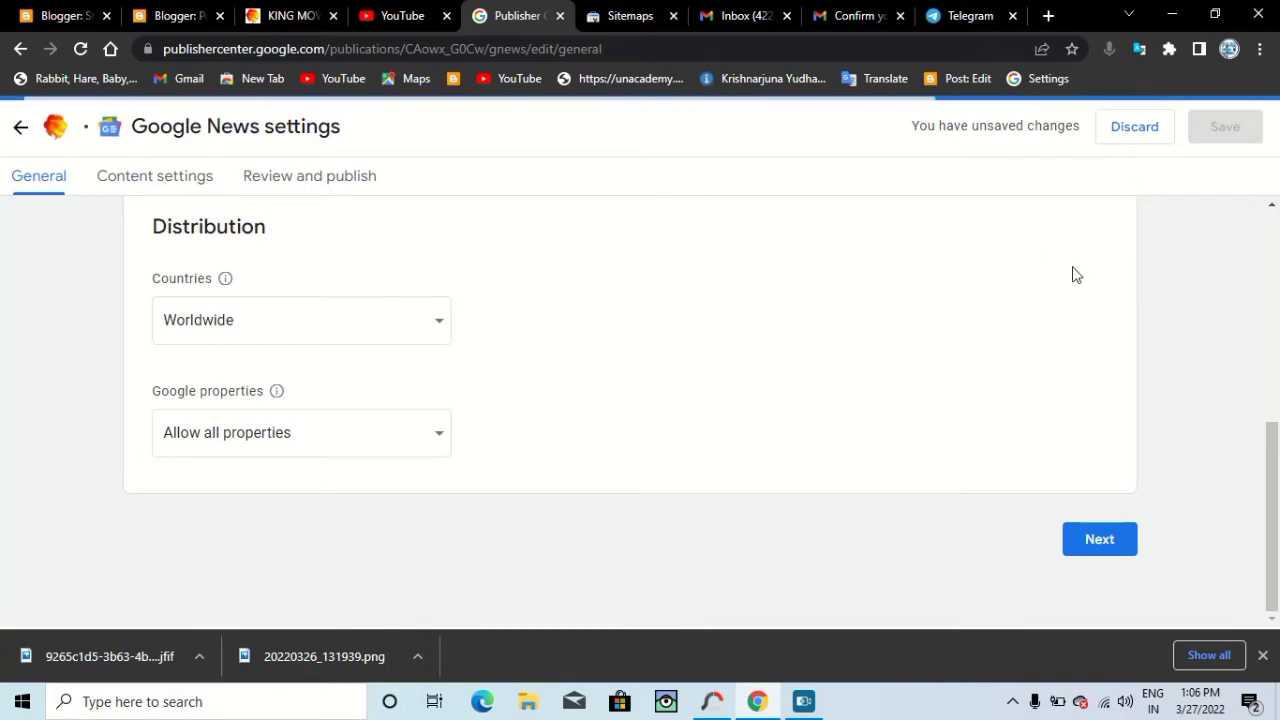
Proceed to the Google News content settings and start a new feed section titled "King movie Reviews".
{"action": "left_click", "coordinate": [1109, 552]}
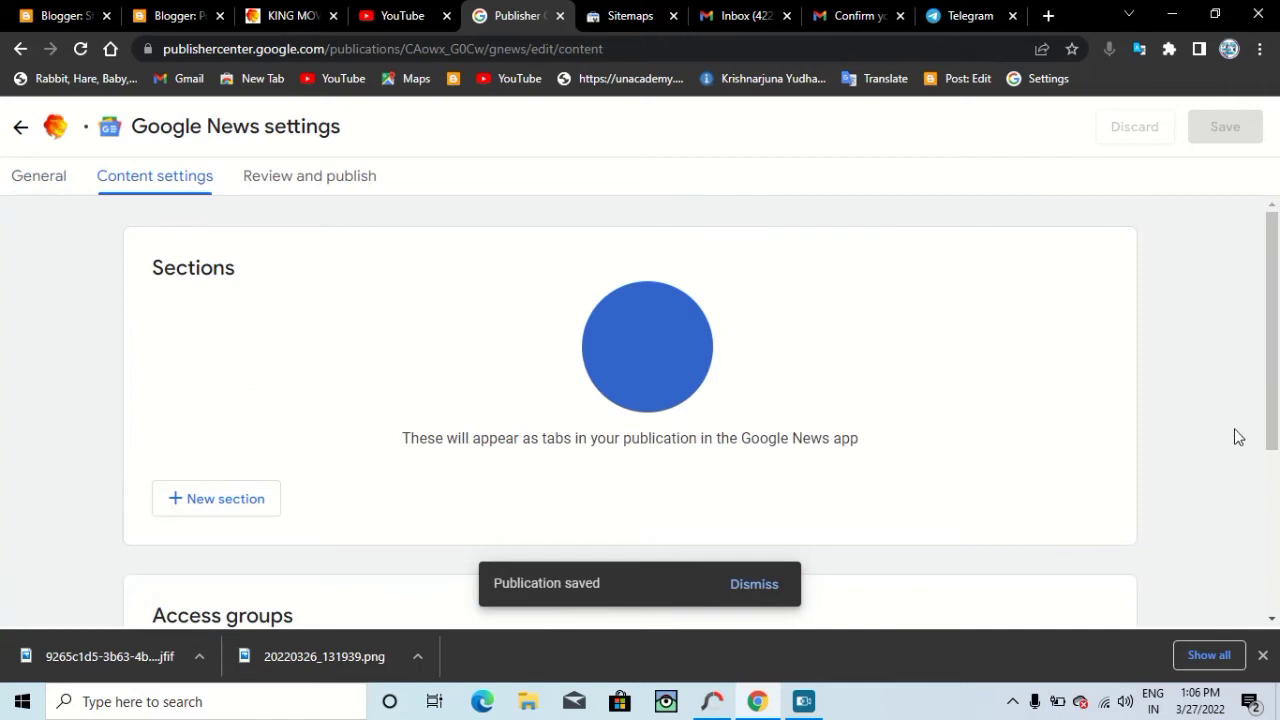
{"action": "left_click_drag", "start_coordinate": [1277, 385], "coordinate": [1274, 438]}
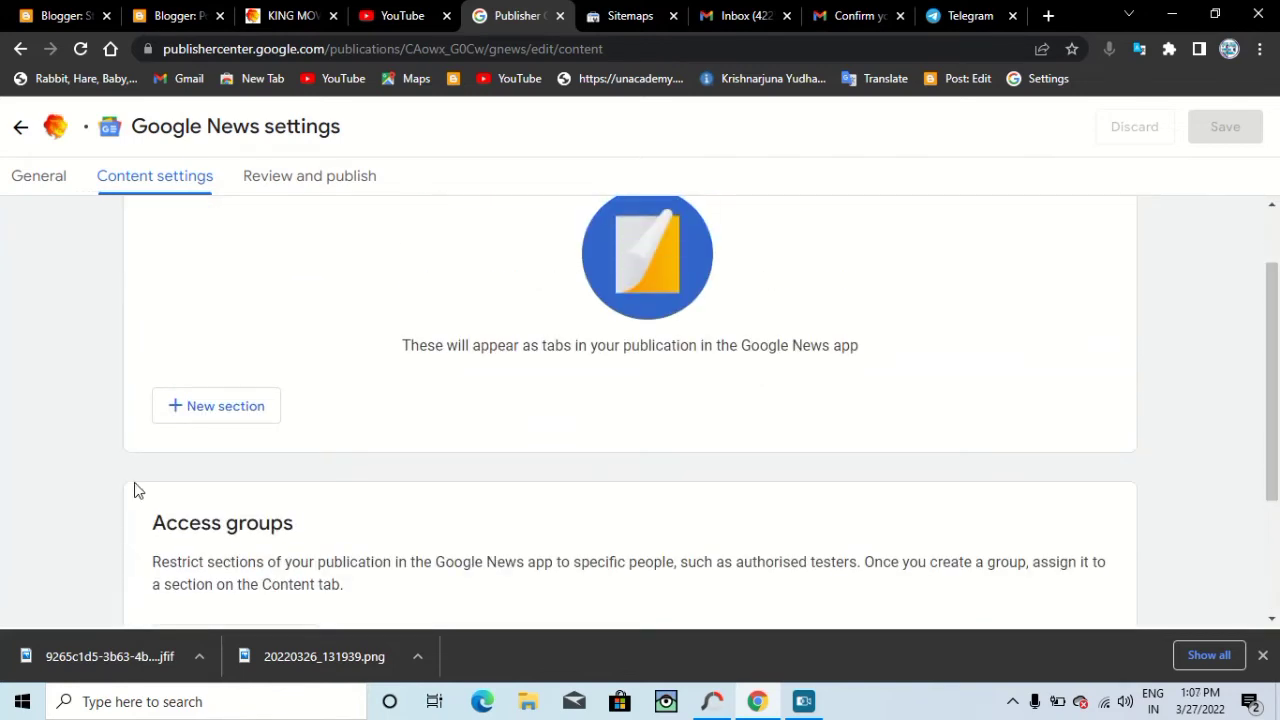
{"action": "left_click", "coordinate": [204, 414]}
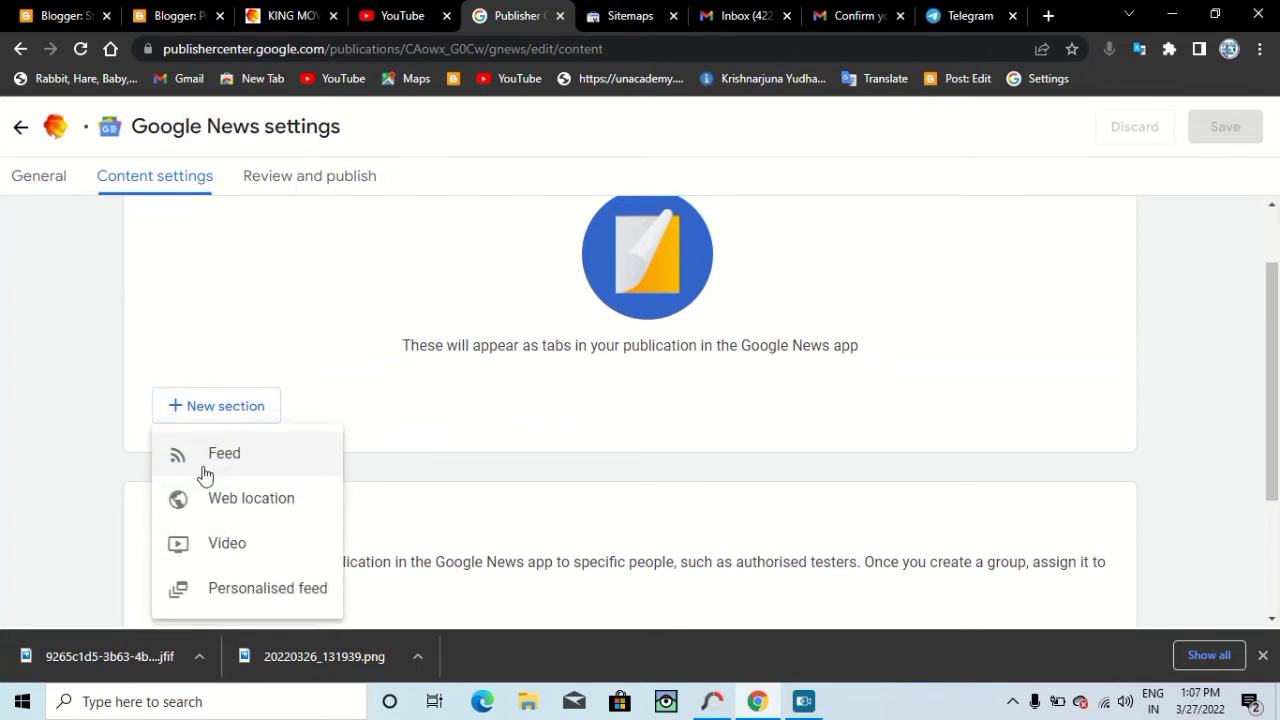
{"action": "left_click", "coordinate": [222, 455]}
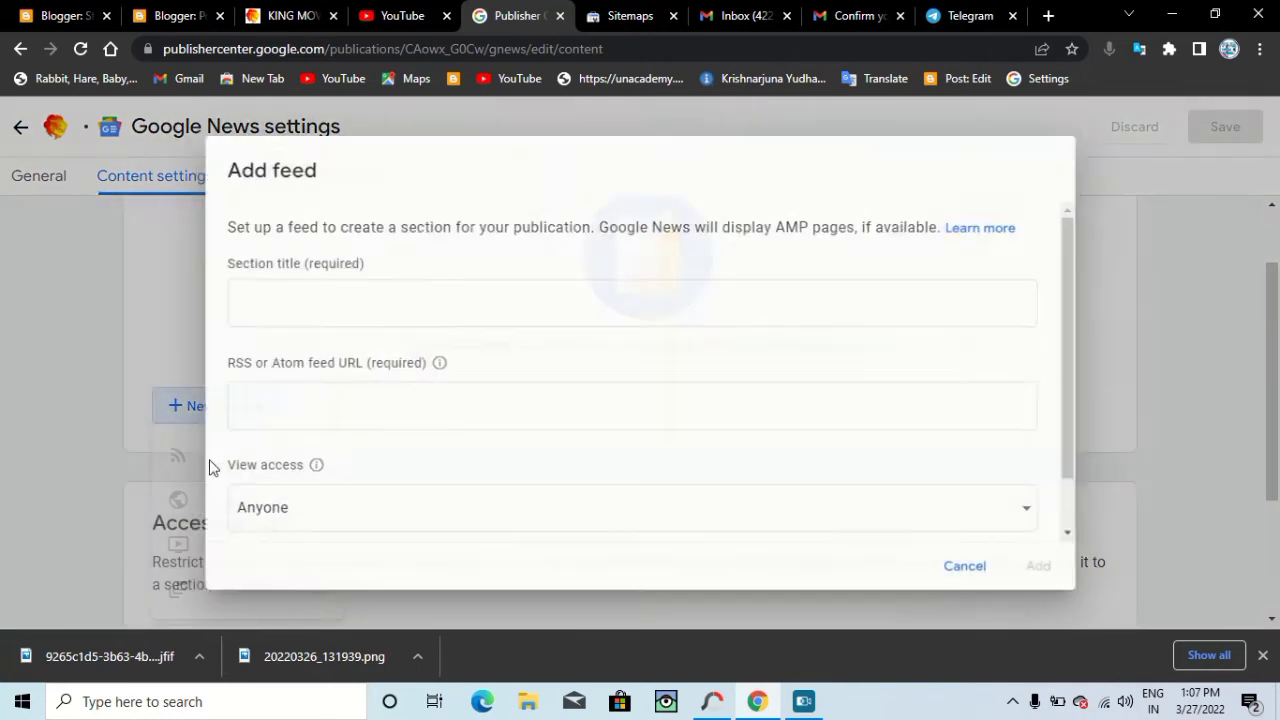
{"action": "left_click", "coordinate": [333, 303]}
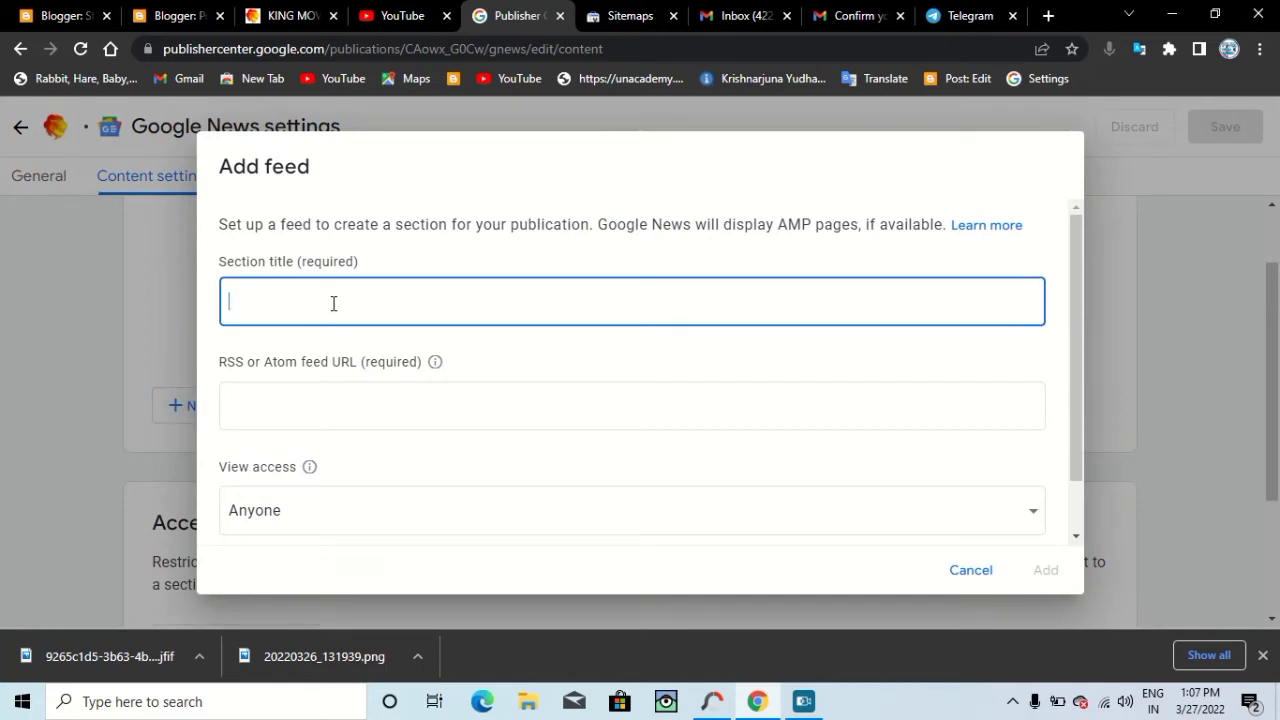
{"action": "type", "text": "King m"}
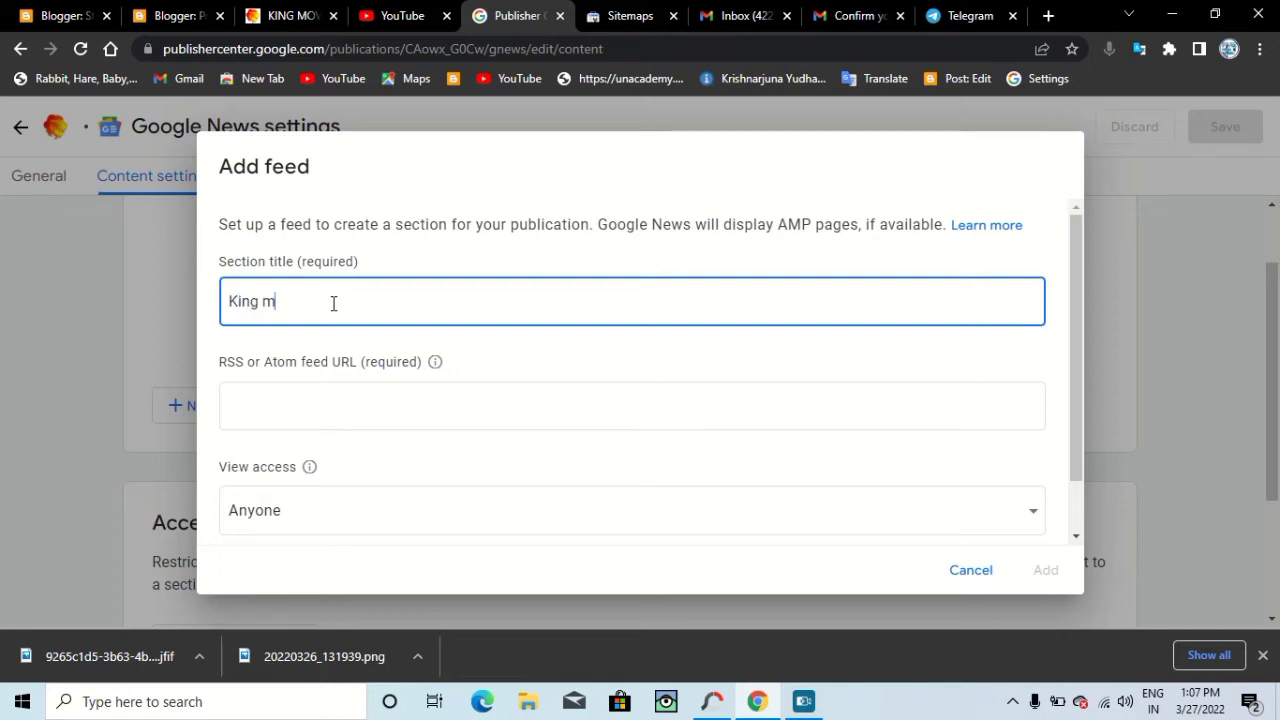
{"action": "type", "text": "ovie Revies"}
{"action": "key", "text": "BackSpace"}
{"action": "left_click_drag", "start_coordinate": [1078, 316], "coordinate": [1081, 375]}
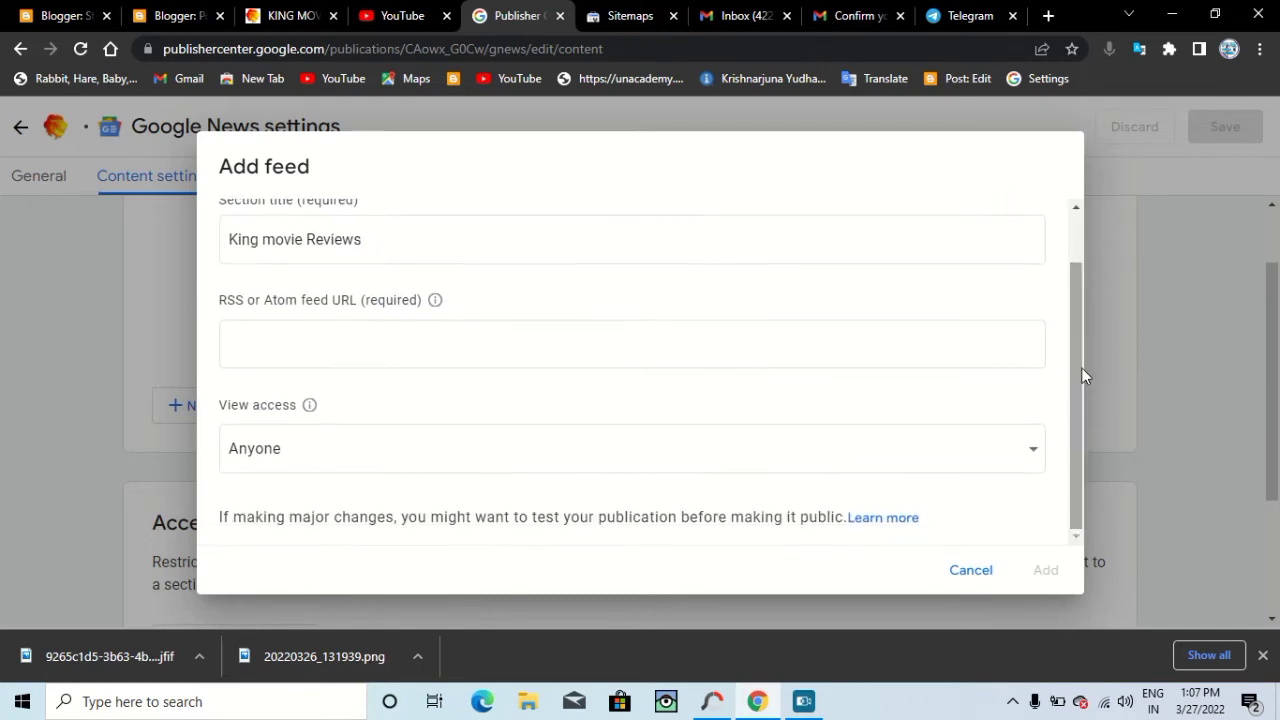
{"action": "left_click", "coordinate": [402, 350]}
{"action": "left_click", "coordinate": [393, 342]}
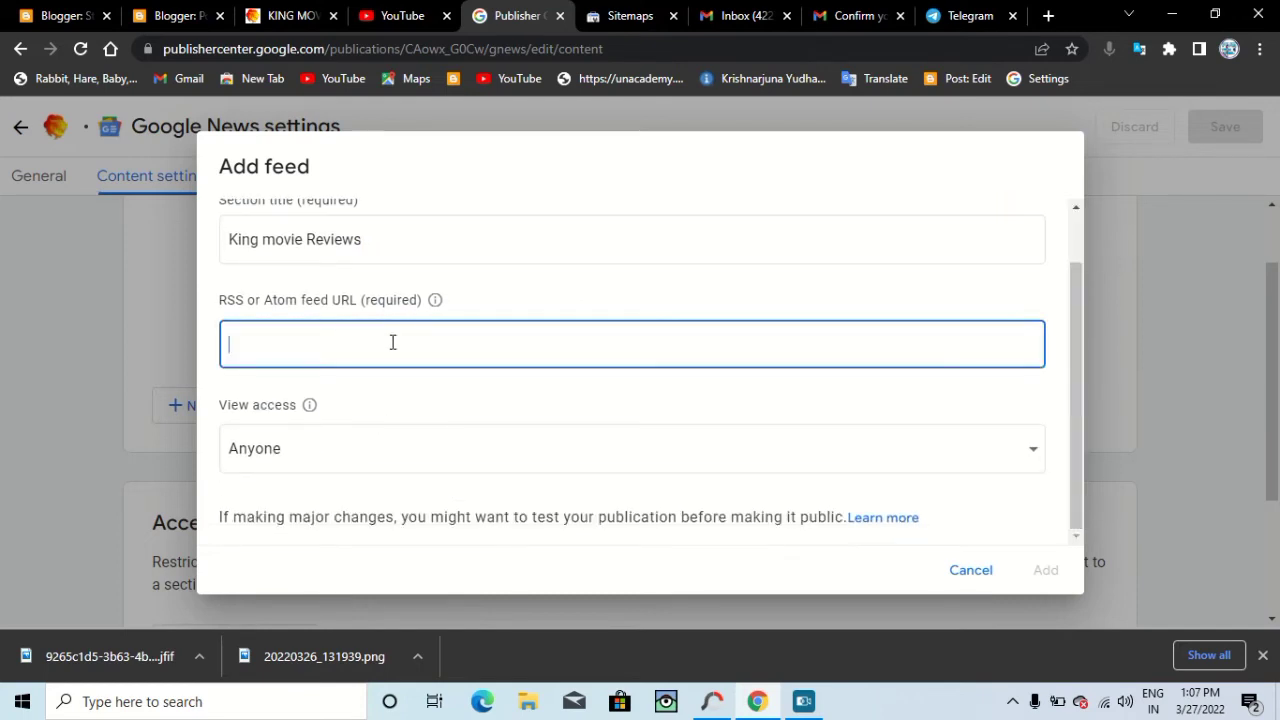
{"action": "type", "text": "google-site-verification=J6q9aierm3TIhr3PAw04qUIoeG8-oASgYyTCyLHO3Ag"}
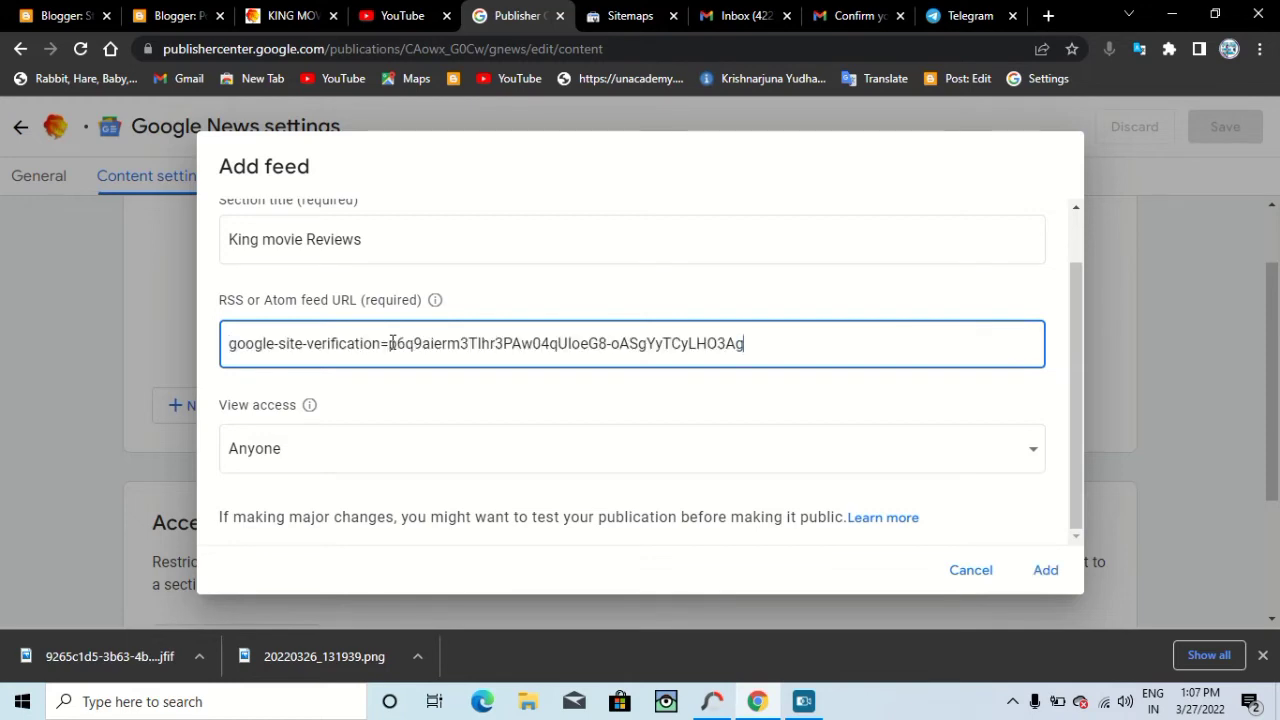
{"action": "key", "text": "ctrl+a"}
{"action": "key", "text": "BackSpace"}
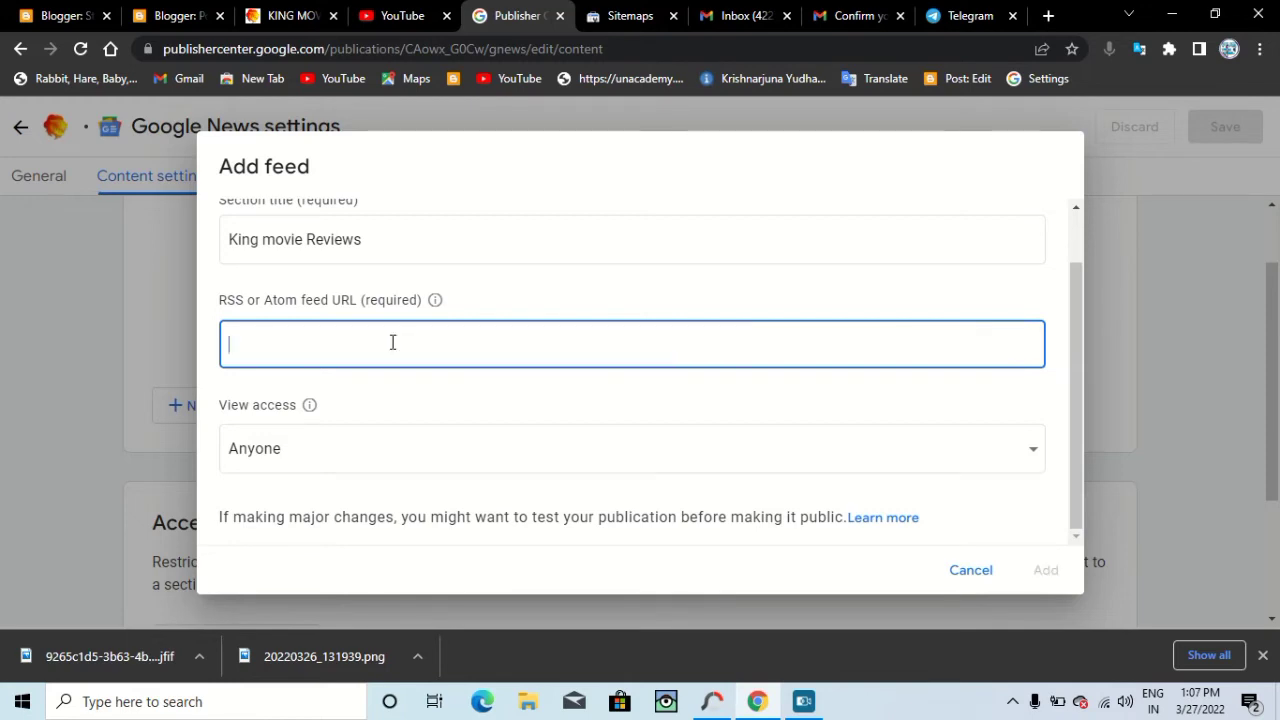
{"action": "left_click", "coordinate": [268, 12]}
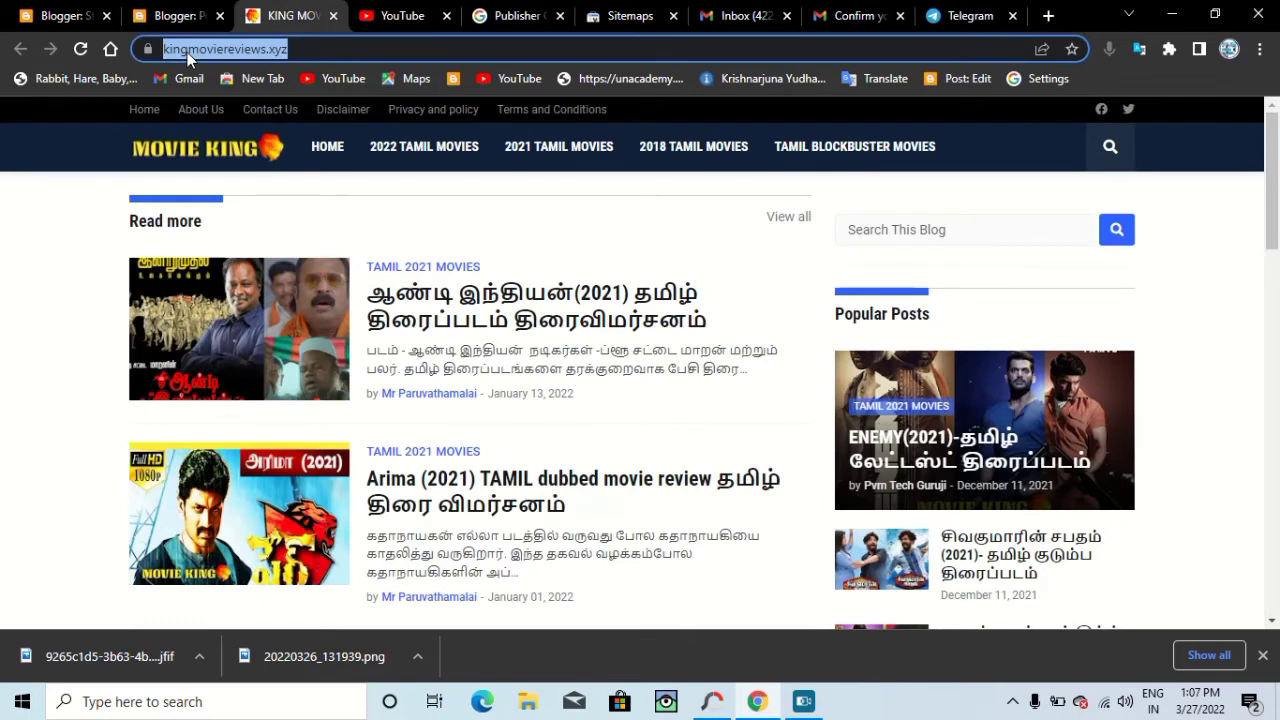
{"action": "left_click", "coordinate": [505, 14]}
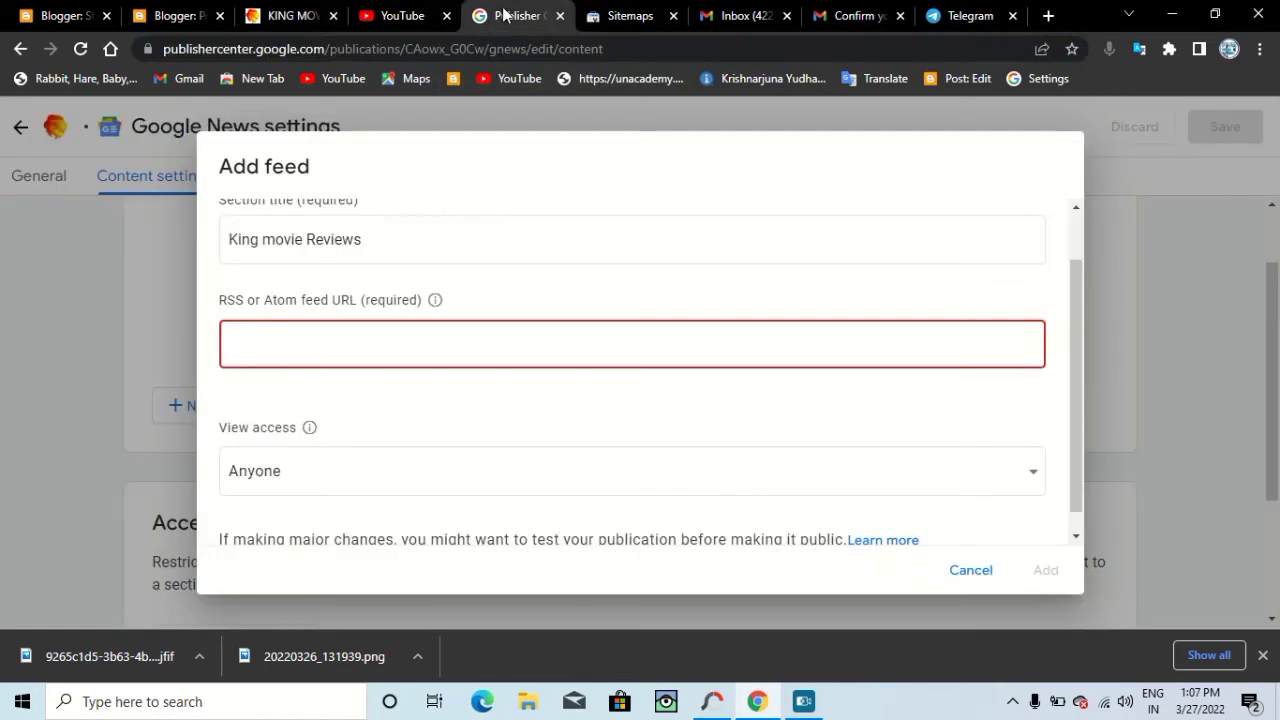
{"action": "type", "text": "https://www.kingmoviereviews.xyz/"}
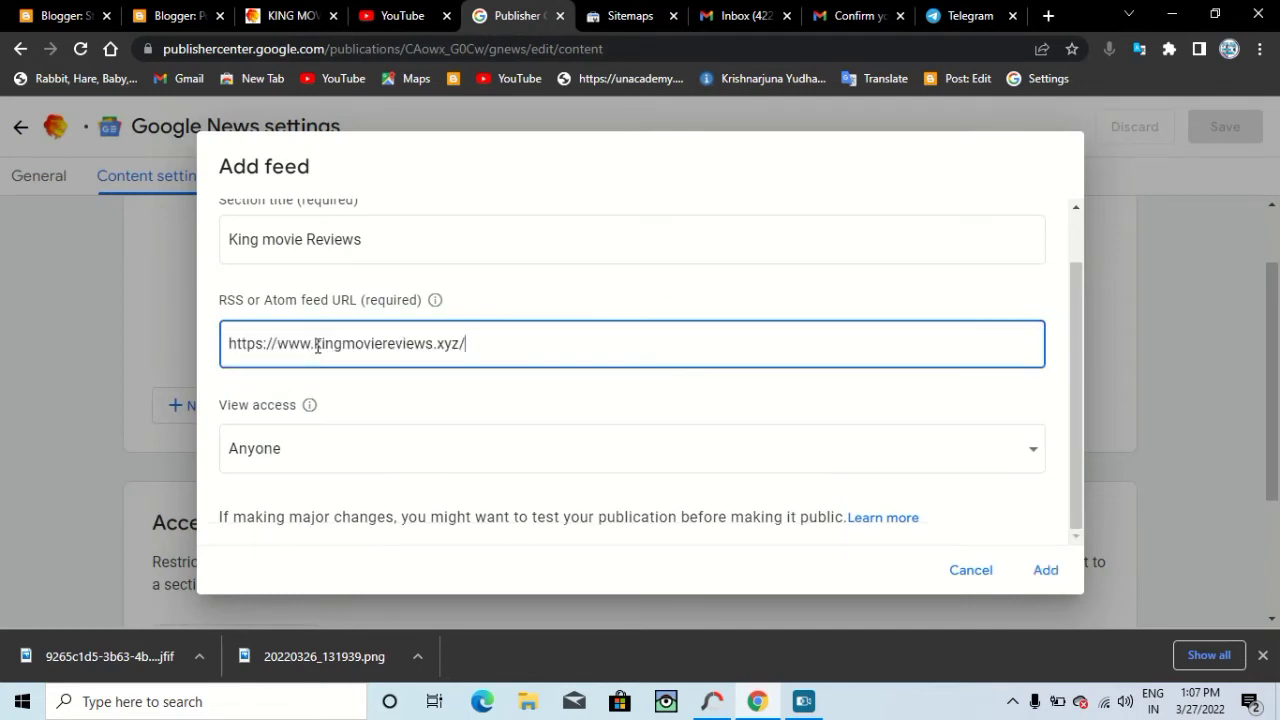
{"action": "type", "text": "feeds/pos"}
{"action": "type", "text": "ts/def"}
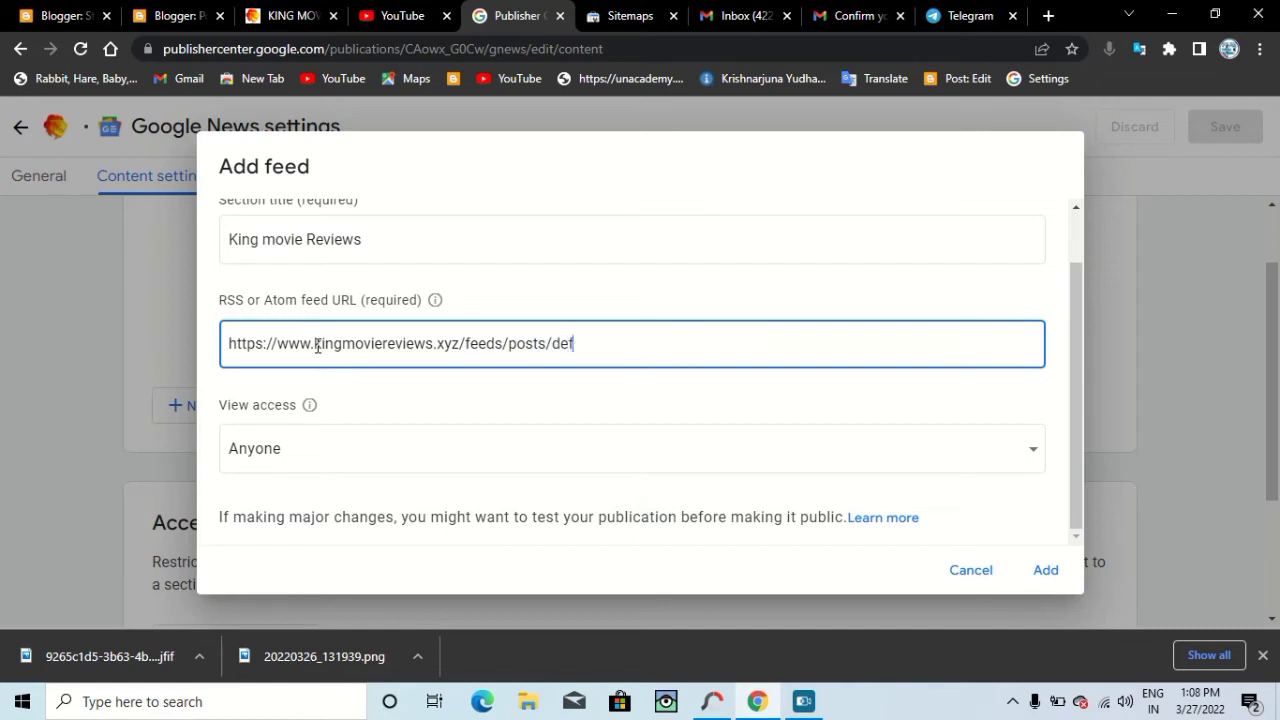
{"action": "type", "text": "ault"}
{"action": "left_click", "coordinate": [1073, 334]}
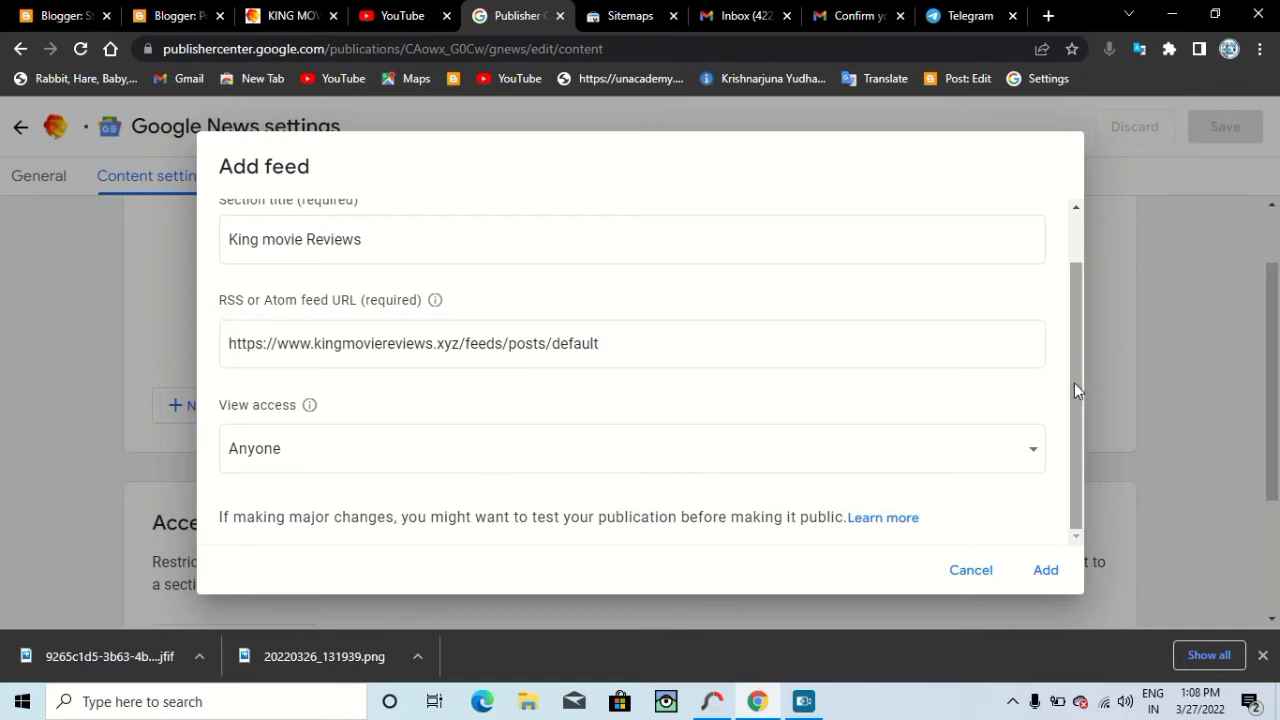
Keep the feed's view access as Anyone, add the section, and save the content settings.
{"action": "left_click", "coordinate": [1032, 455]}
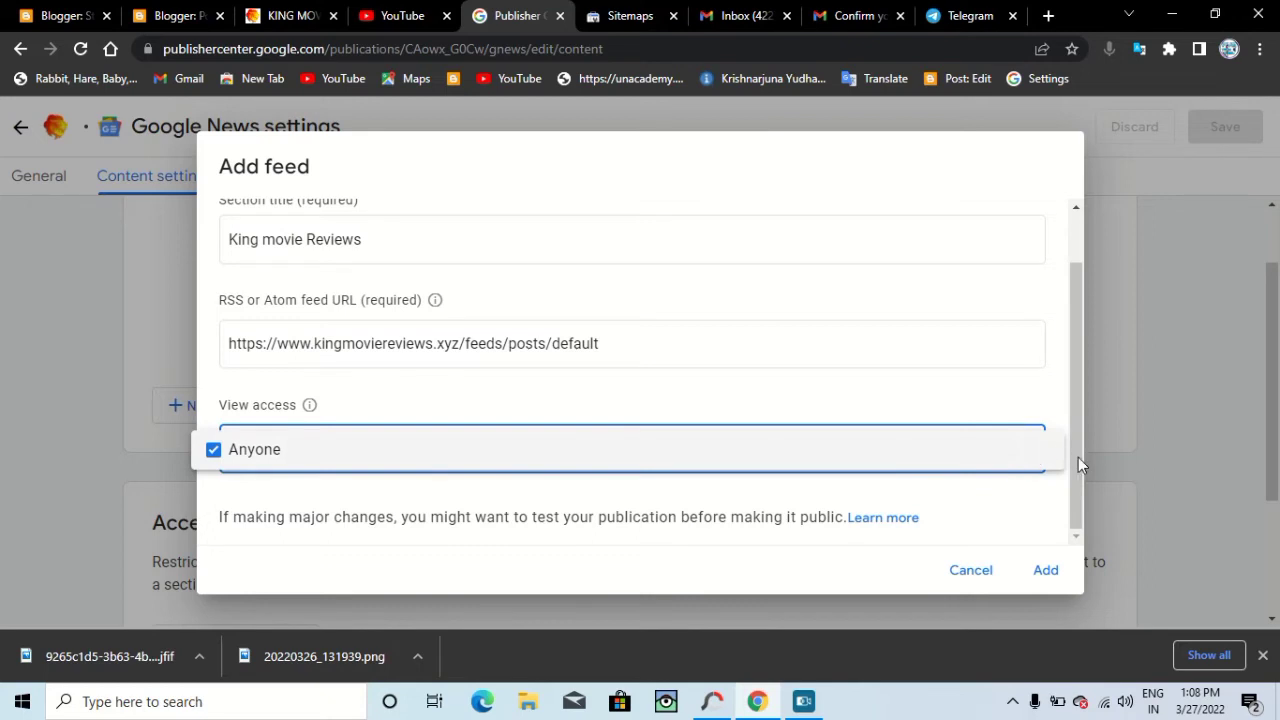
{"action": "left_click", "coordinate": [1044, 577]}
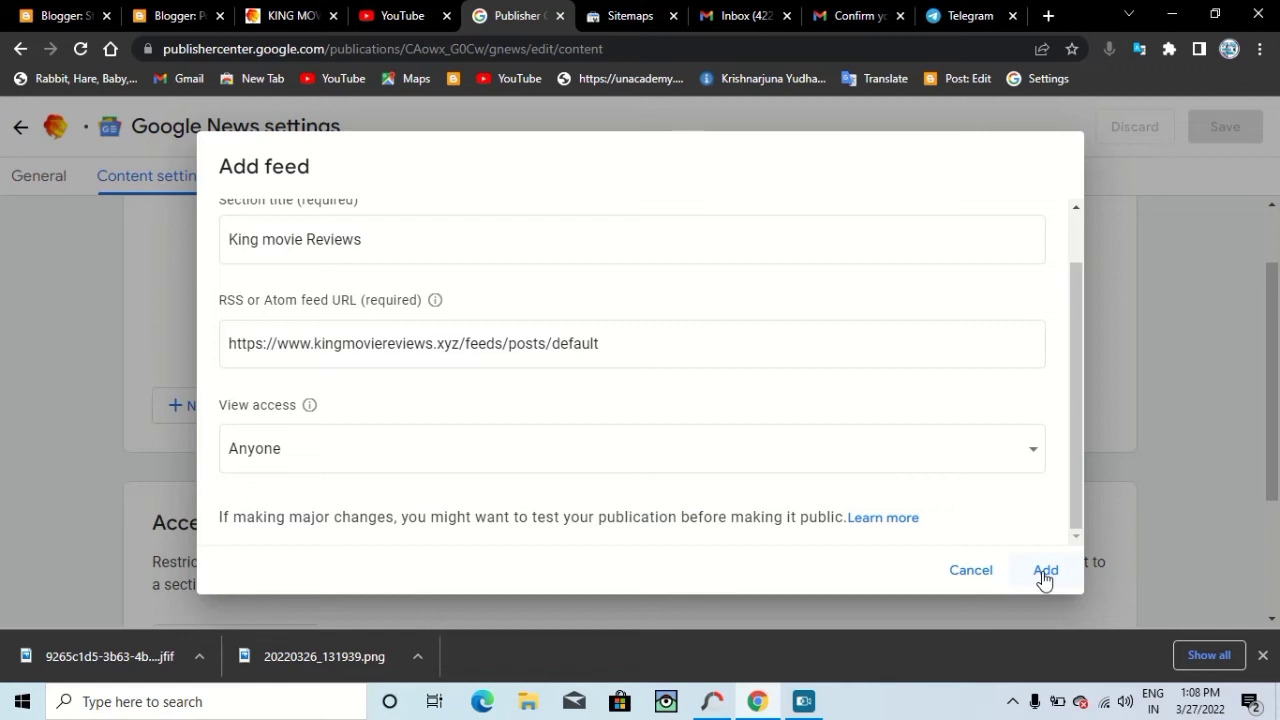
{"action": "left_click", "coordinate": [1045, 572]}
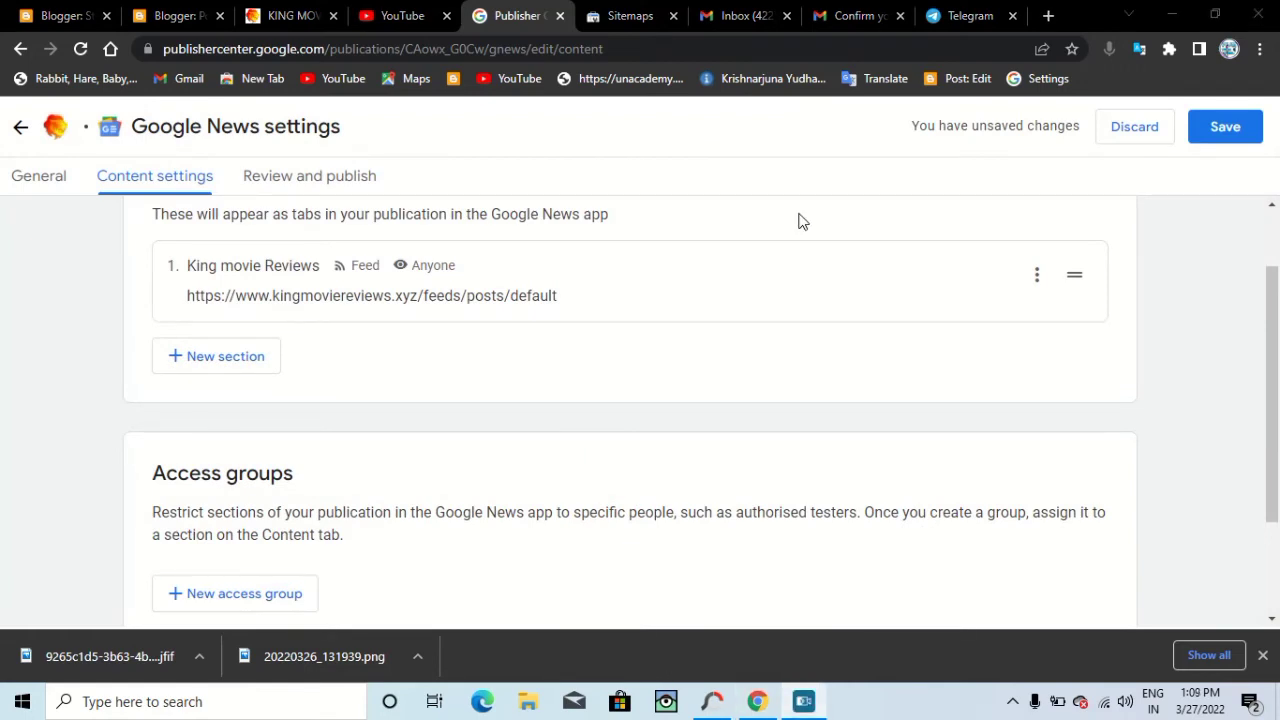
{"action": "left_click", "coordinate": [1212, 128]}
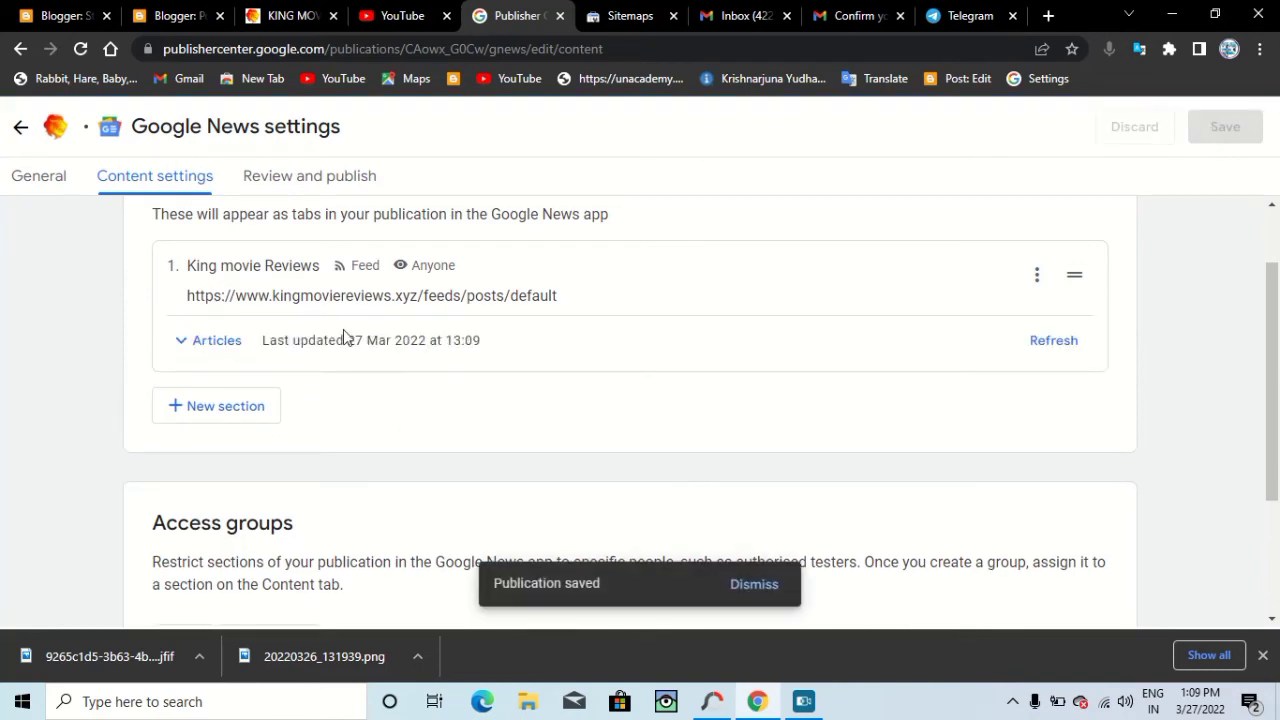
Refresh the articles of the King movie Reviews feed section.
{"action": "left_click", "coordinate": [1031, 347]}
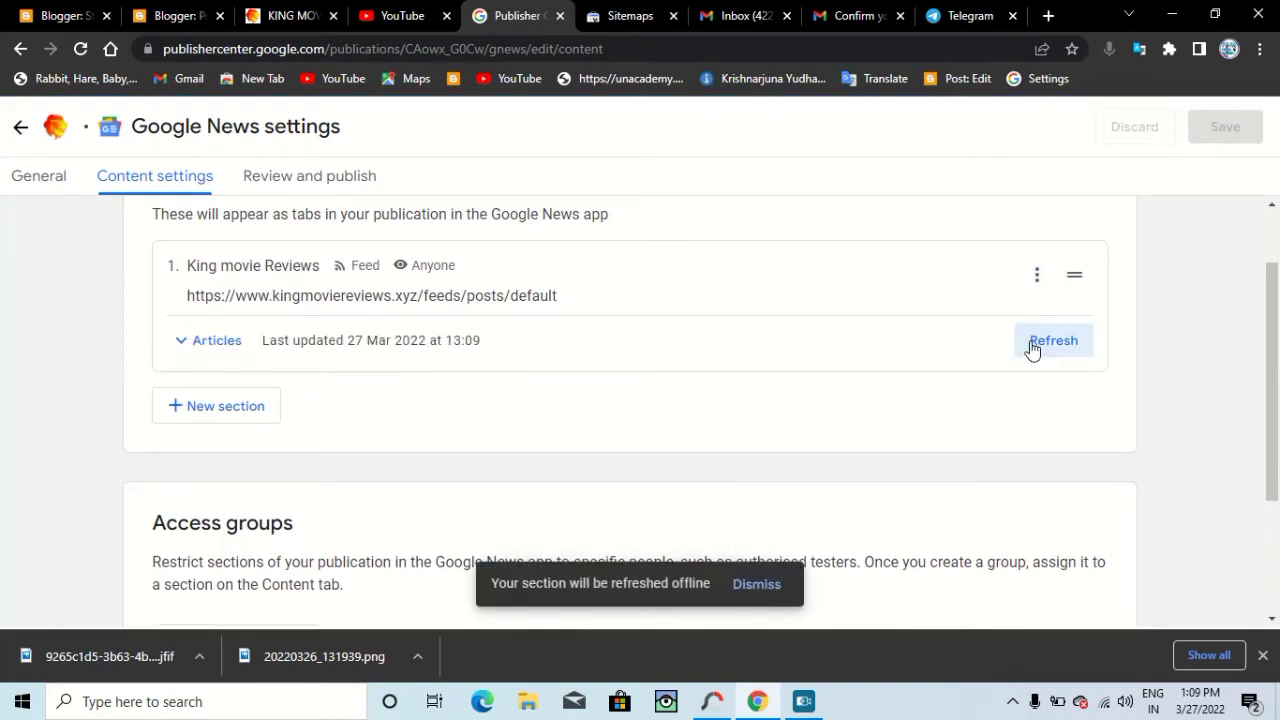
{"action": "left_click_drag", "start_coordinate": [1274, 310], "coordinate": [1268, 236]}
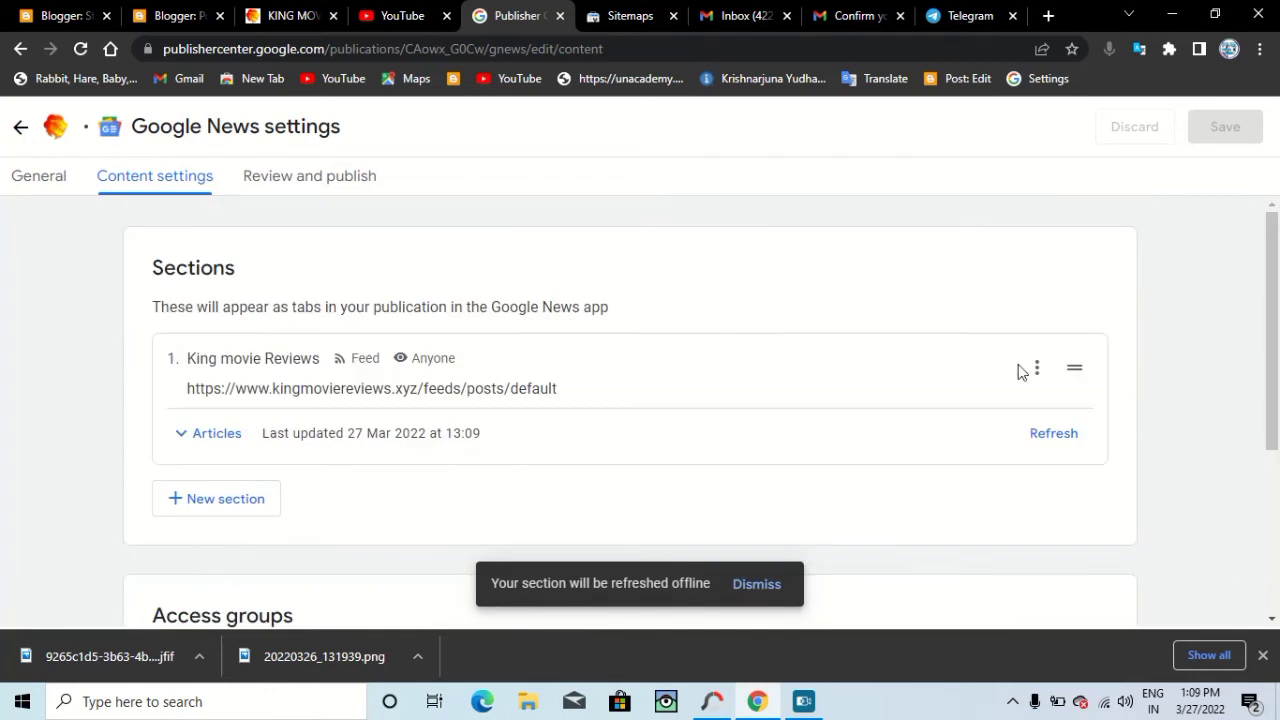
{"action": "left_click_drag", "start_coordinate": [1277, 350], "coordinate": [1279, 520]}
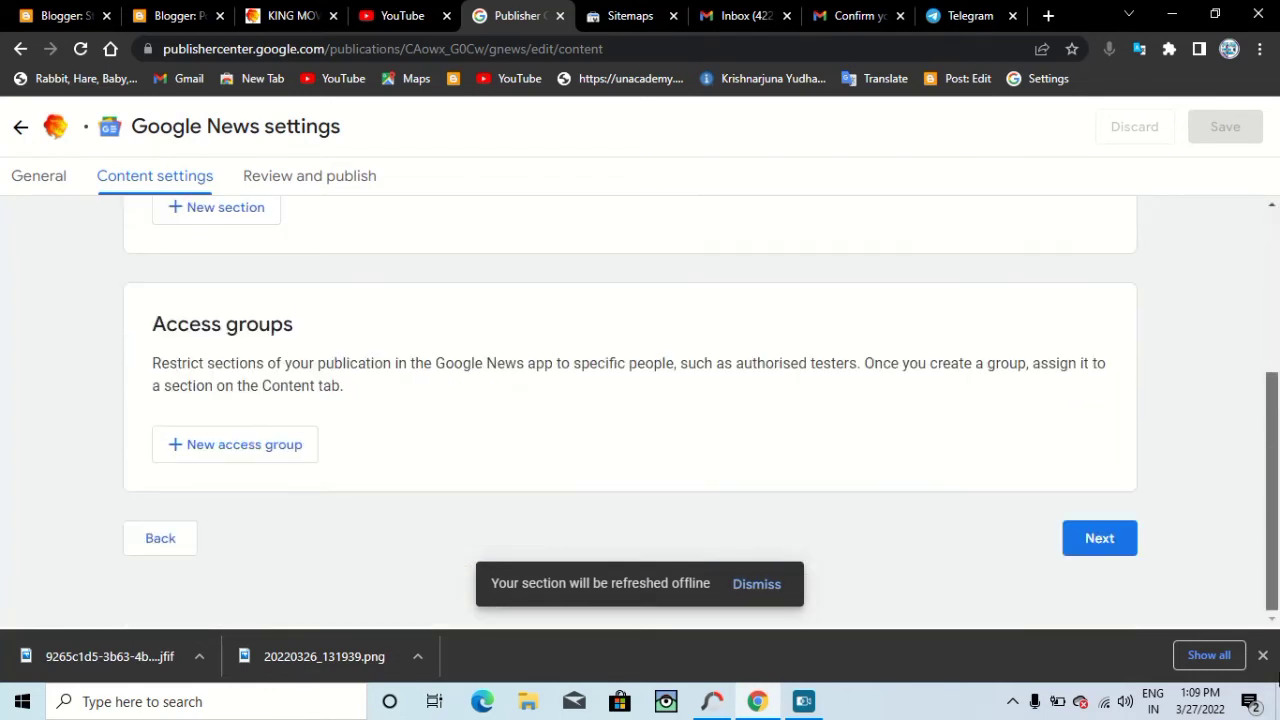
Open the Terms of Service for review and fill in the name, contact e-mail, title "King movie reviews" and organisation name.
{"action": "left_click", "coordinate": [1108, 543]}
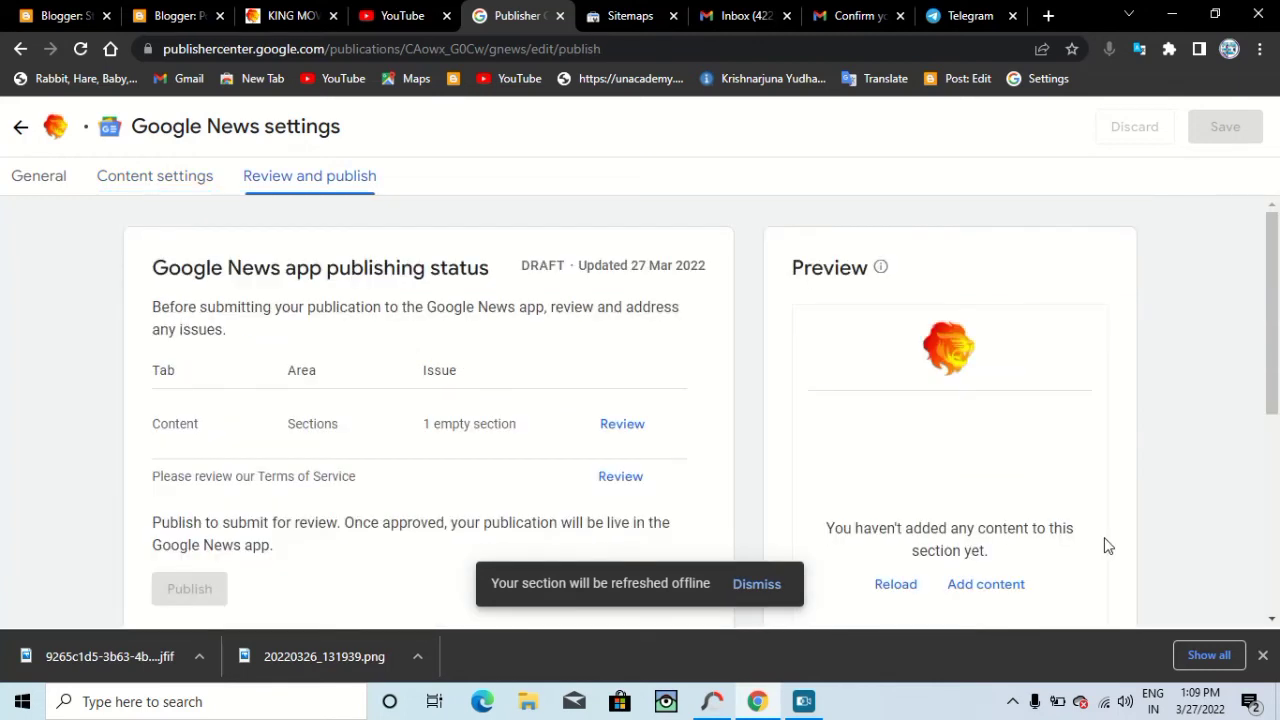
{"action": "mouse_move", "coordinate": [1278, 312]}
{"action": "left_mouse_down"}
{"action": "mouse_move", "coordinate": [1278, 353]}
{"action": "mouse_move", "coordinate": [1278, 322]}
{"action": "left_mouse_up"}
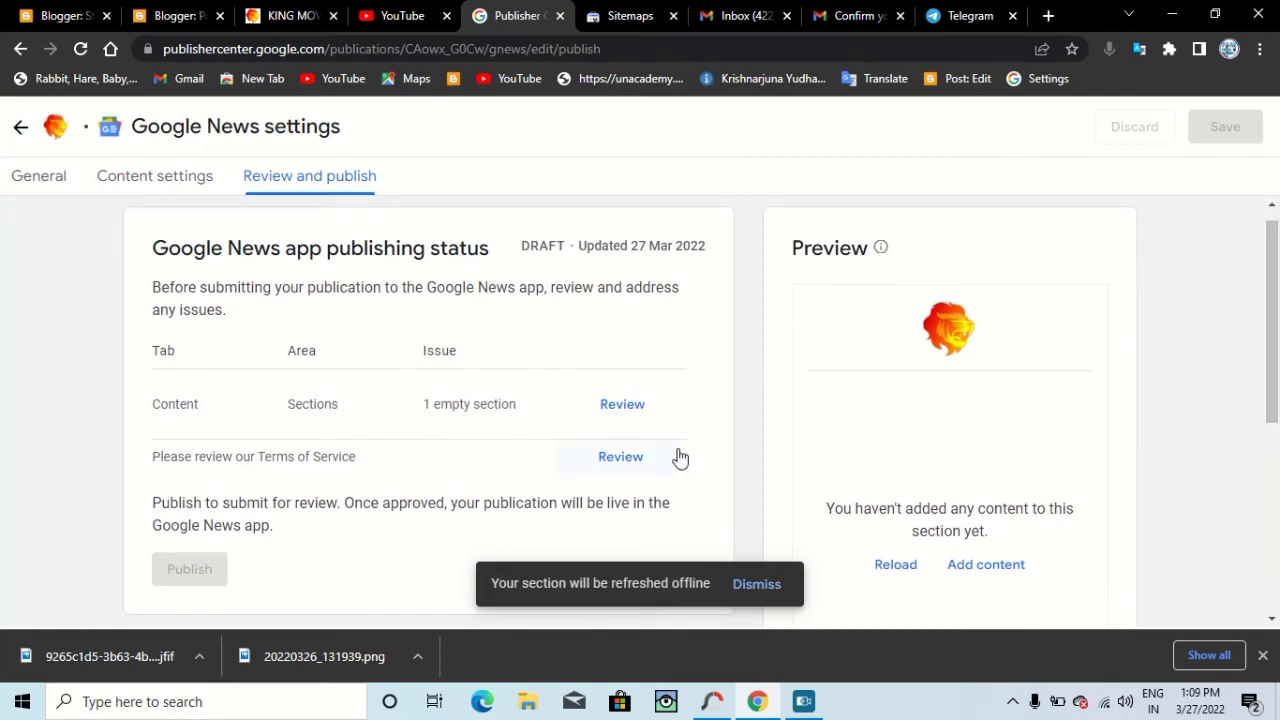
{"action": "left_click", "coordinate": [612, 462]}
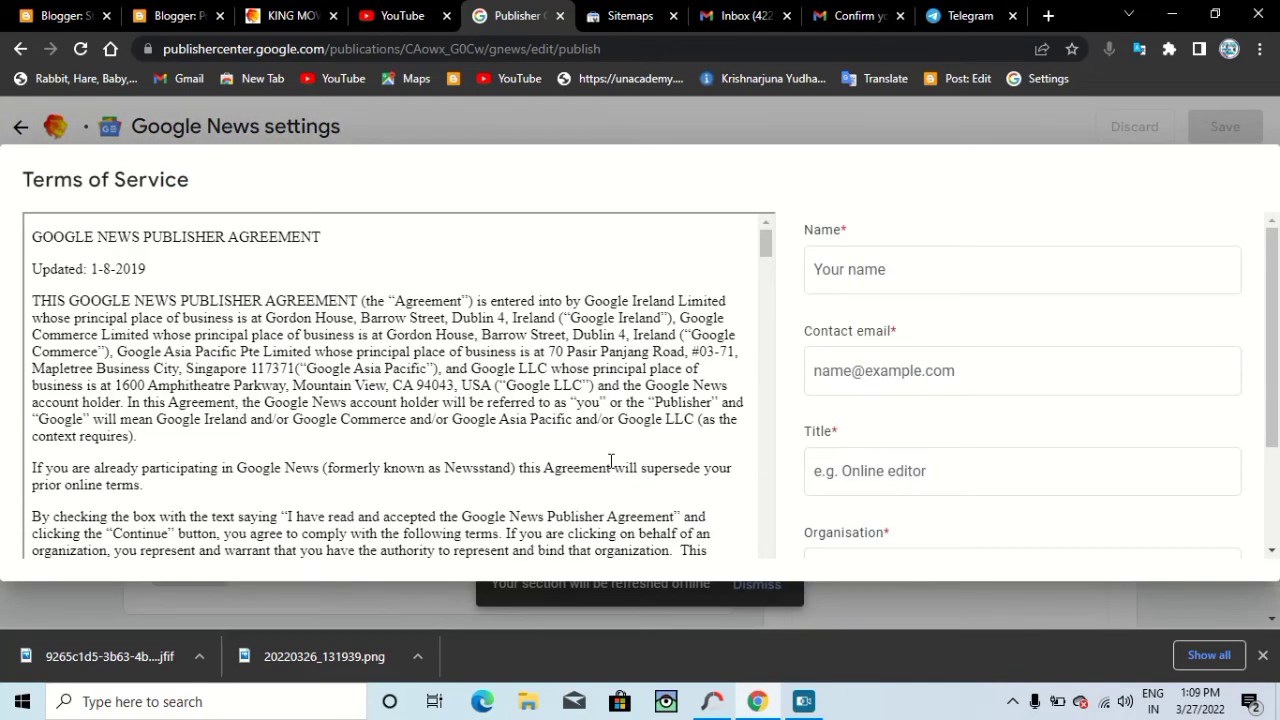
{"action": "left_click", "coordinate": [859, 269]}
{"action": "left_click", "coordinate": [859, 269]}
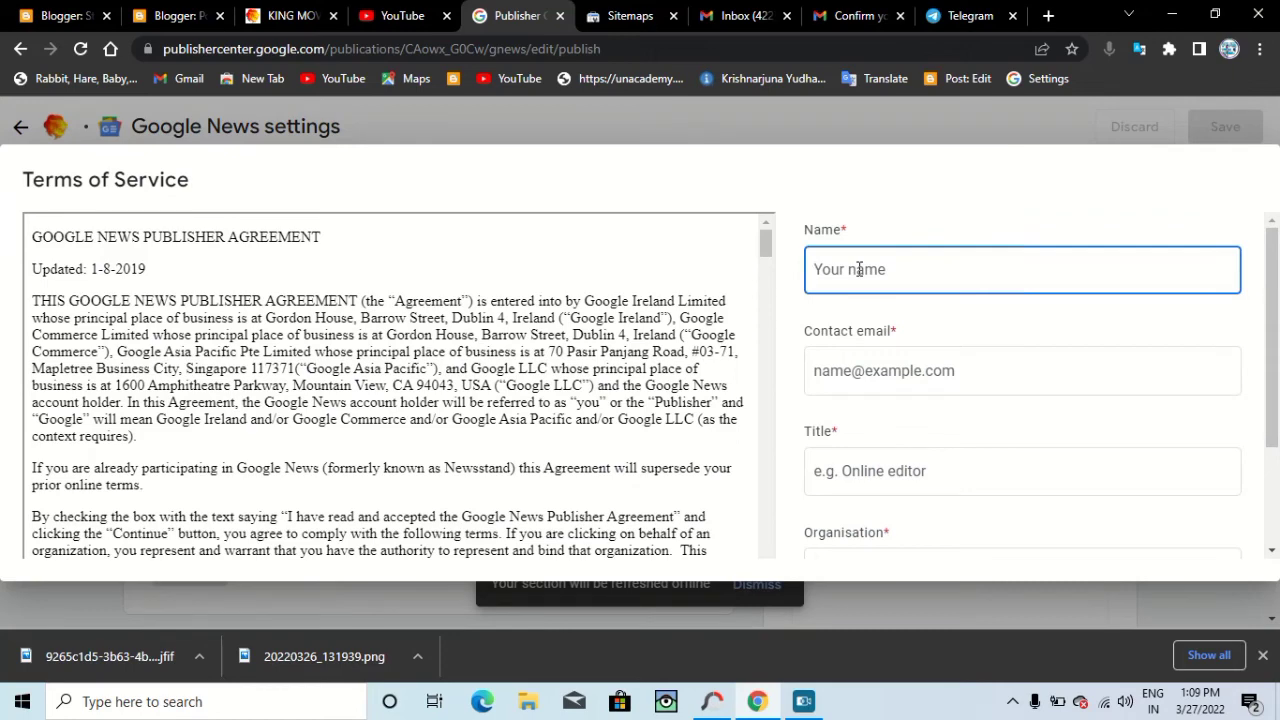
{"action": "left_click_drag", "start_coordinate": [1273, 252], "coordinate": [1276, 372]}
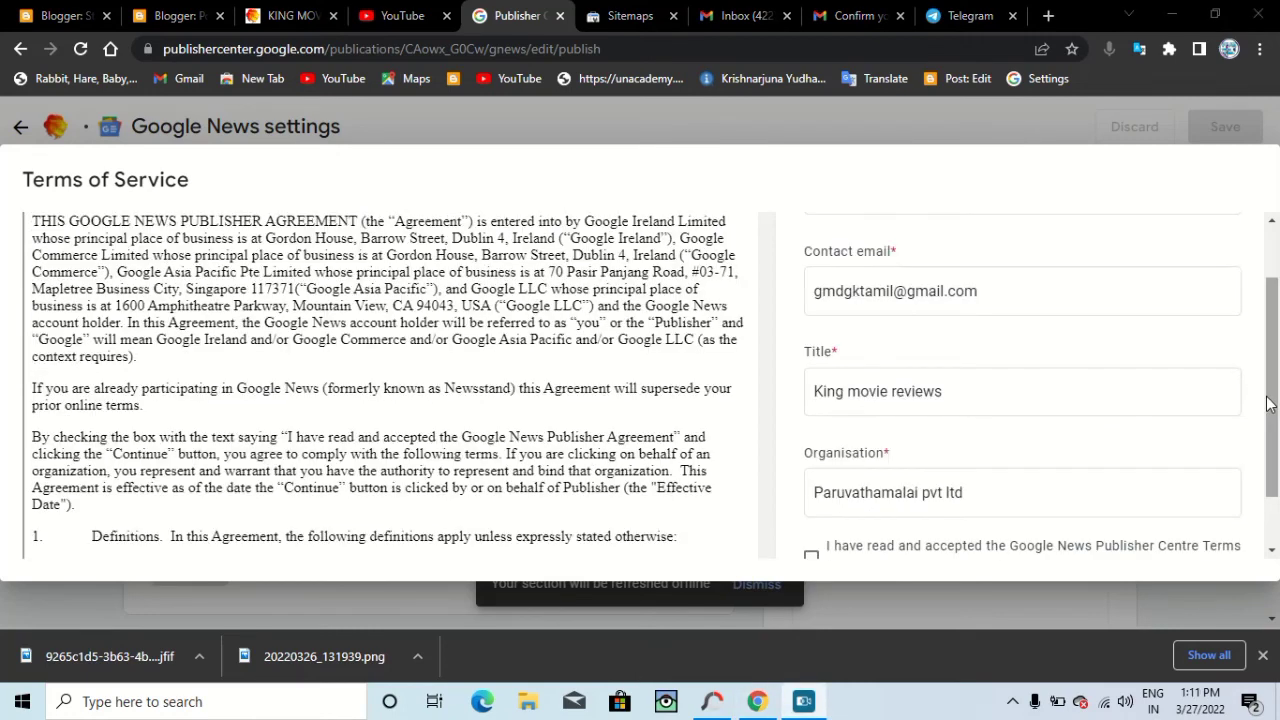
Accept the Google News Publisher Centre Terms of Service and submit the agreement form.
{"action": "left_click_drag", "start_coordinate": [1268, 404], "coordinate": [1275, 442]}
{"action": "left_click", "coordinate": [812, 497]}
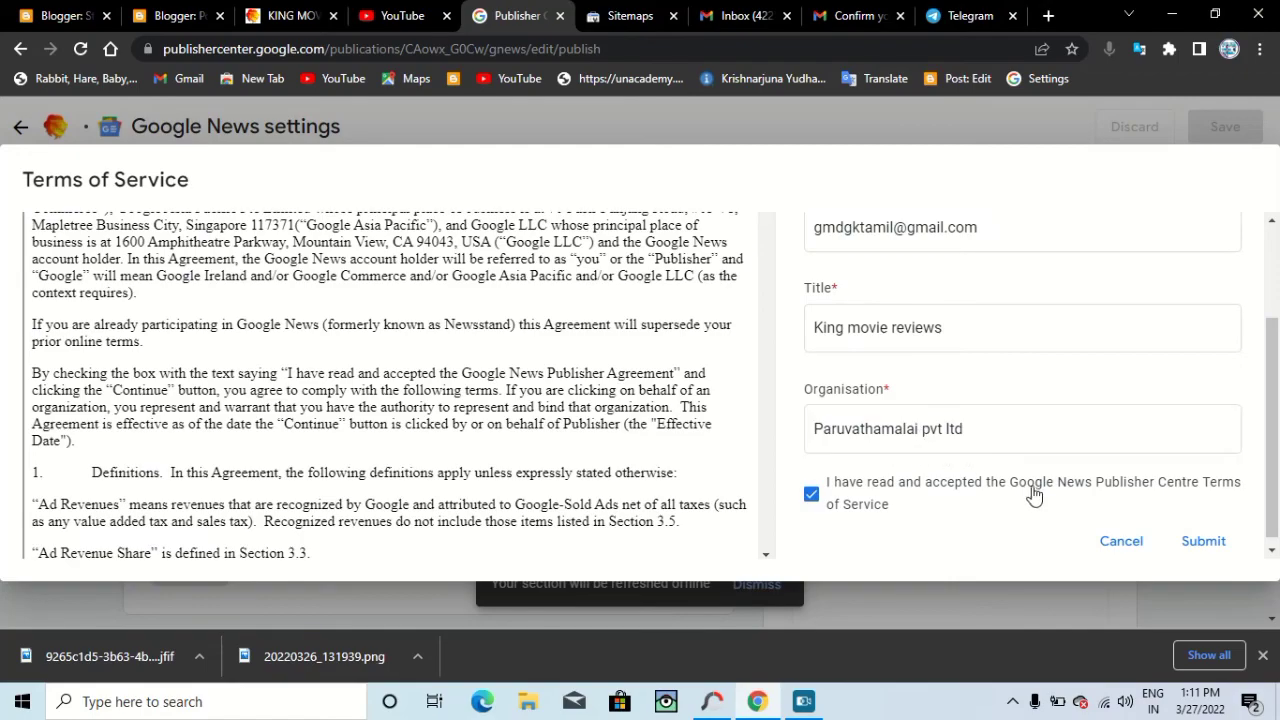
{"action": "scroll", "coordinate": [760, 300], "scroll_direction": "down", "scroll_amount": 5}
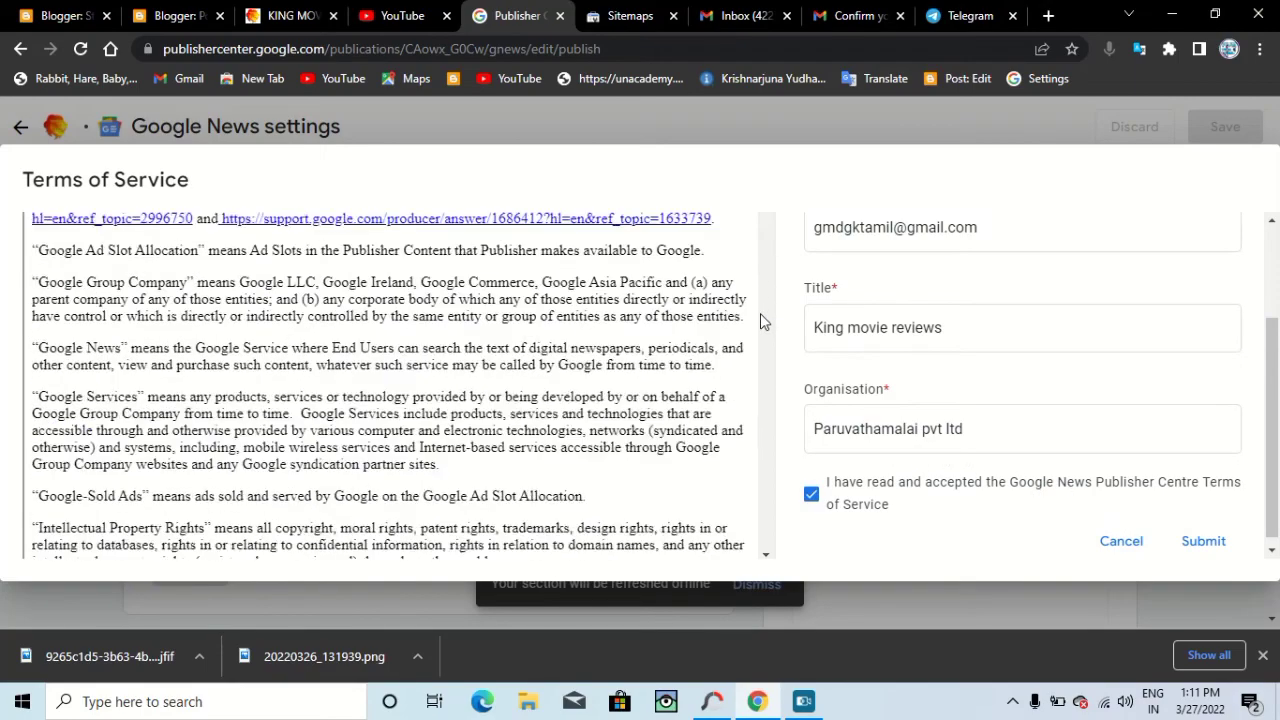
{"action": "scroll", "coordinate": [760, 321], "scroll_direction": "down", "scroll_amount": 10}
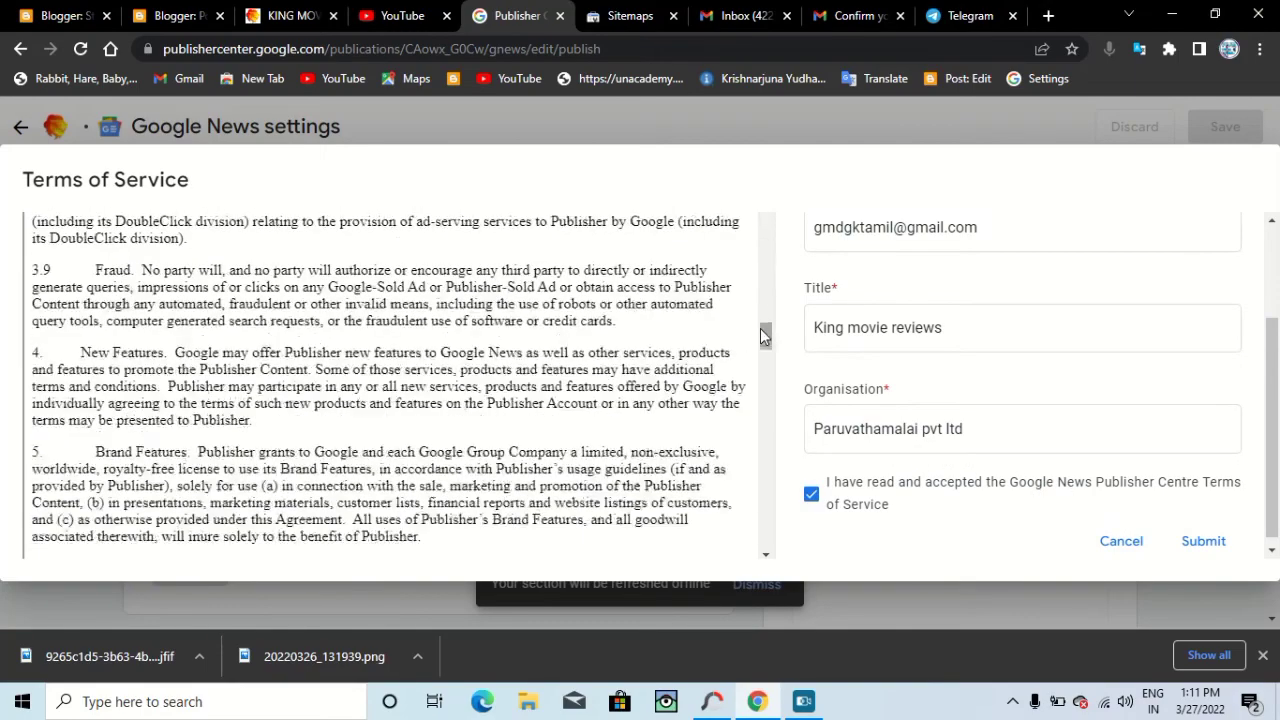
{"action": "left_click", "coordinate": [1222, 549]}
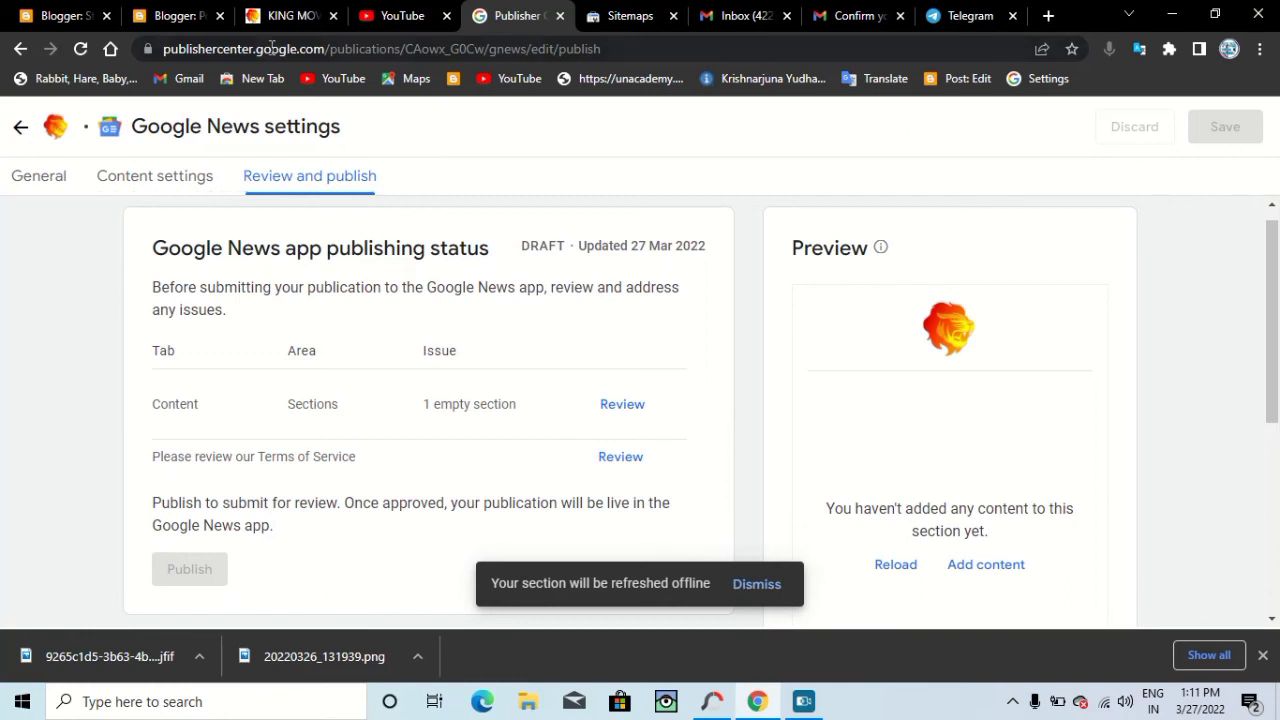
Reload the publishing status page and publish the publication to submit it for Google News review.
{"action": "left_click", "coordinate": [80, 49]}
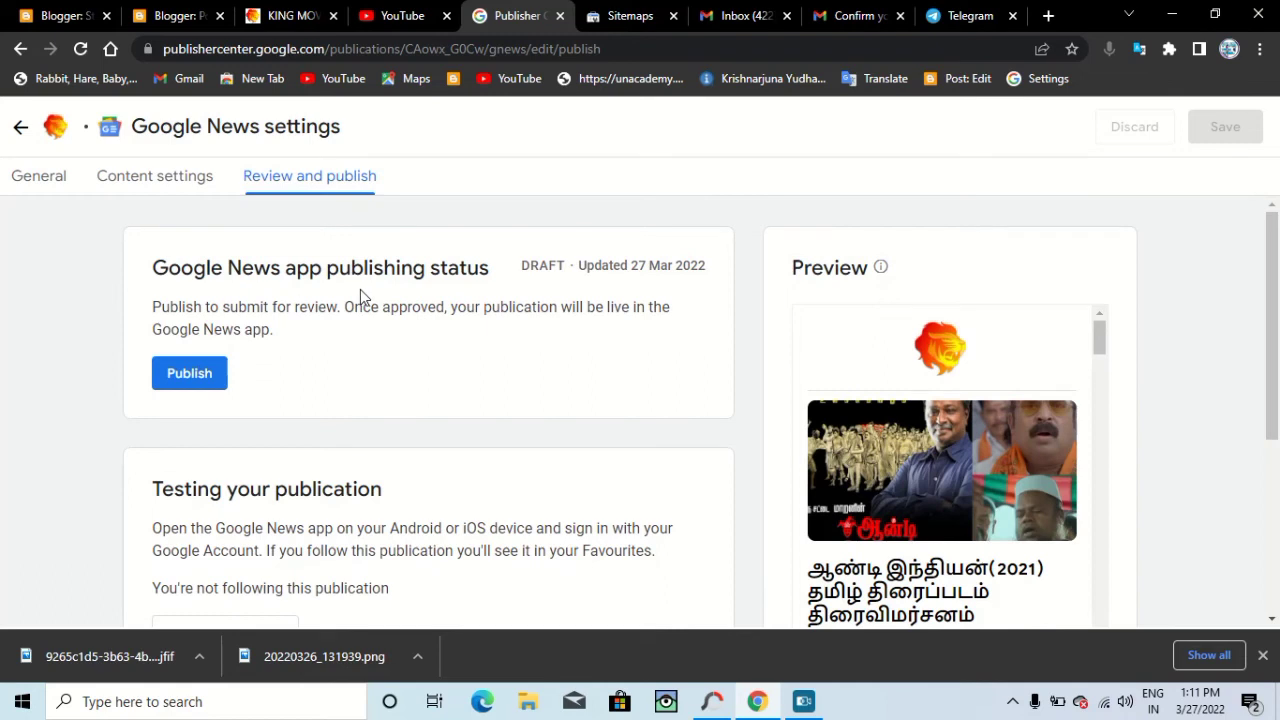
{"action": "left_click", "coordinate": [131, 183]}
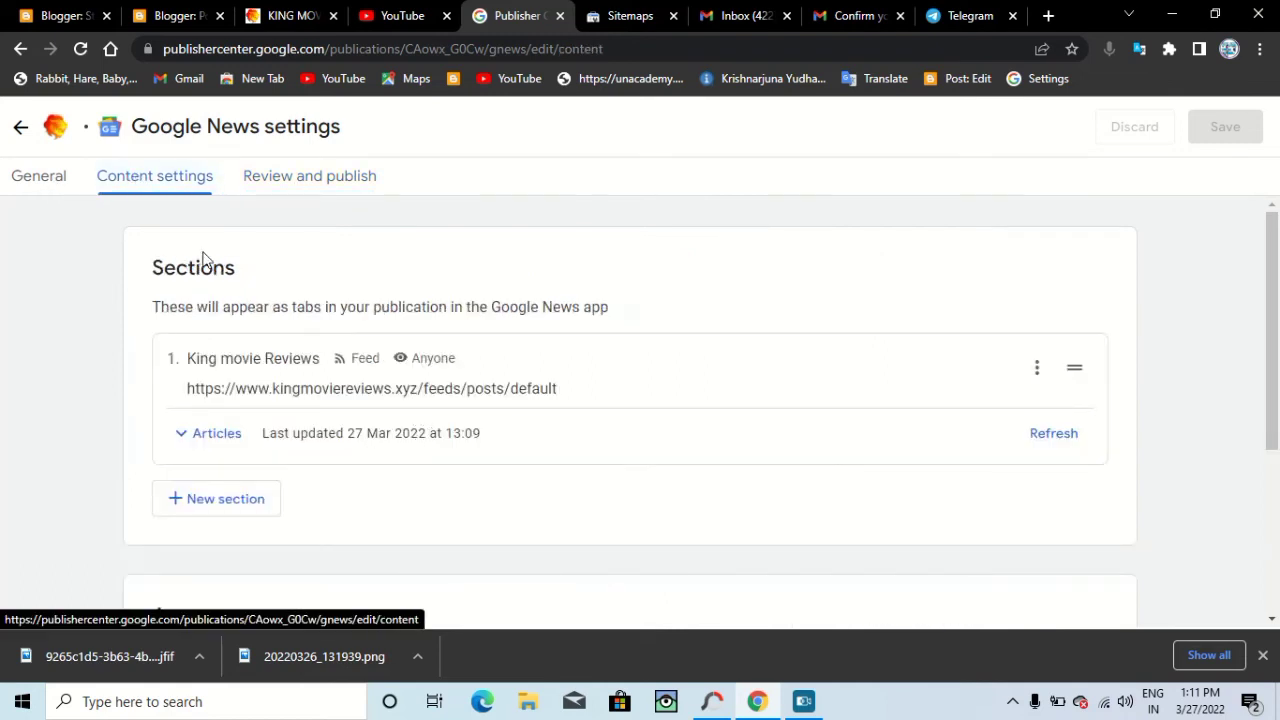
{"action": "left_click", "coordinate": [278, 178]}
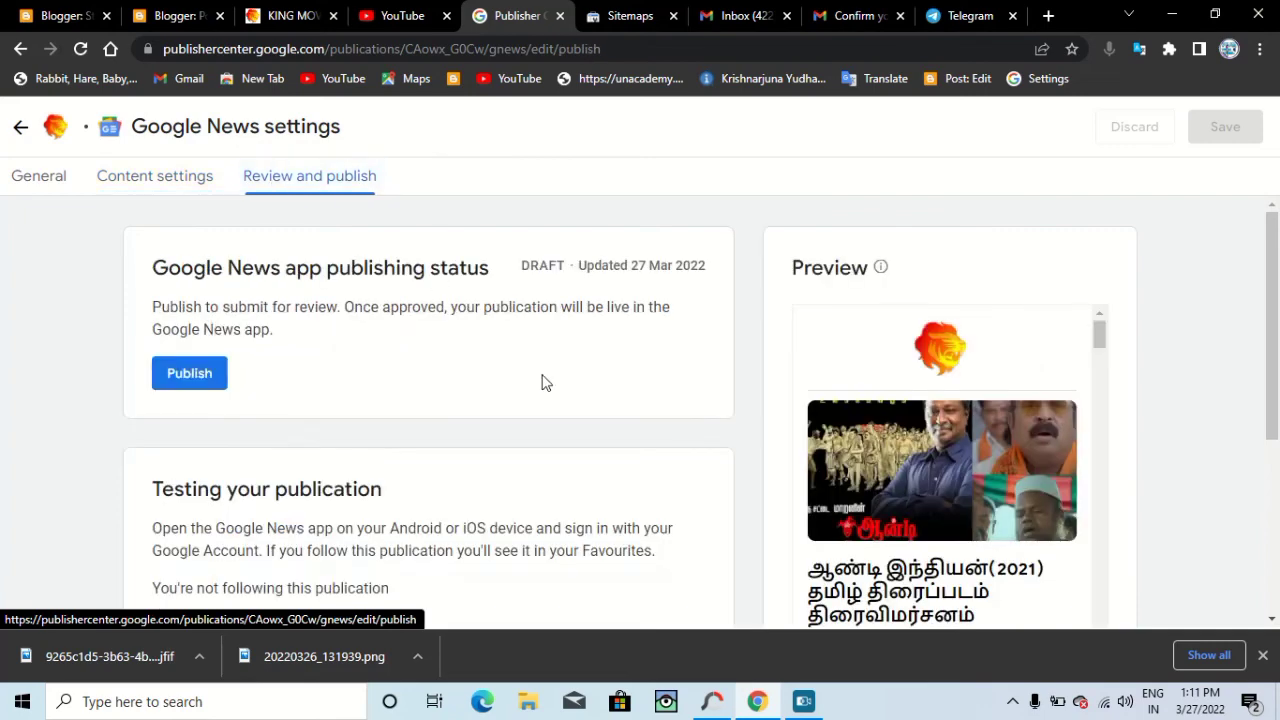
{"action": "mouse_move", "coordinate": [1102, 340]}
{"action": "left_mouse_down"}
{"action": "mouse_move", "coordinate": [1108, 412]}
{"action": "mouse_move", "coordinate": [1102, 330]}
{"action": "left_mouse_up"}
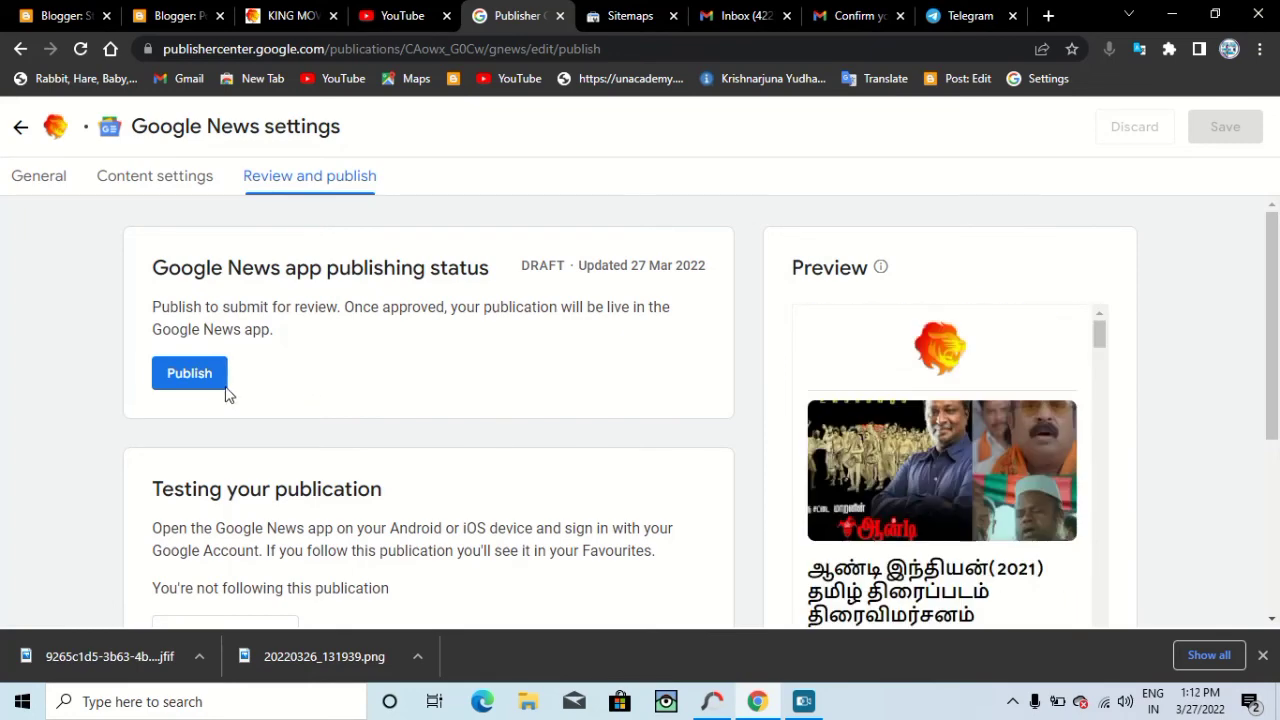
{"action": "left_click", "coordinate": [190, 376]}
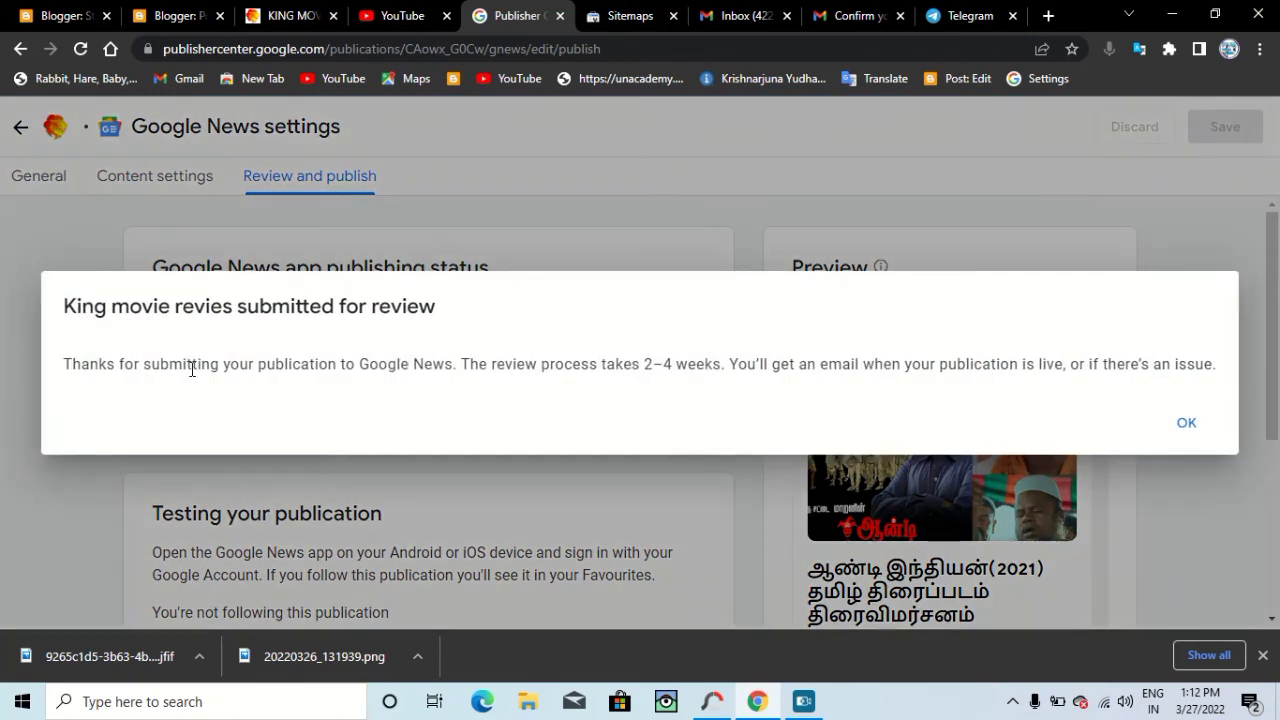
{"action": "left_click", "coordinate": [1190, 428]}
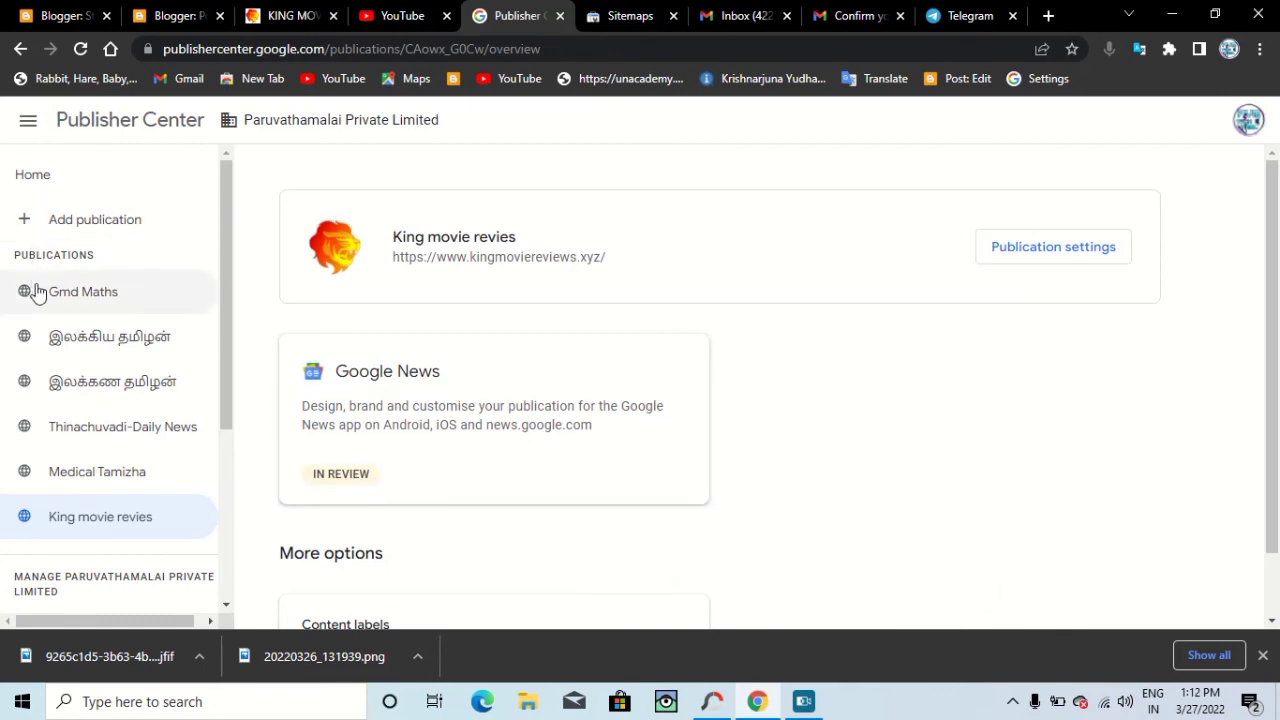
Check the Google News status of the King movie revies publication in the overview of all publications.
{"action": "left_click", "coordinate": [31, 174]}
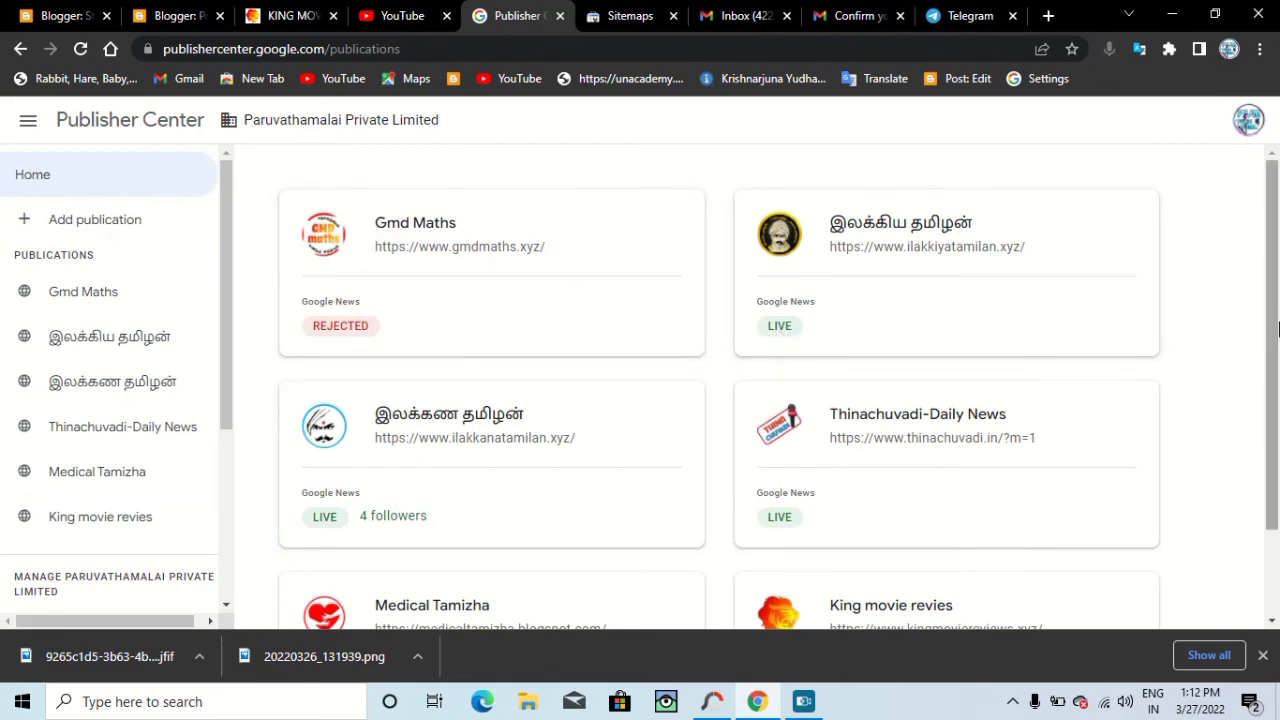
{"action": "left_click", "coordinate": [82, 48]}
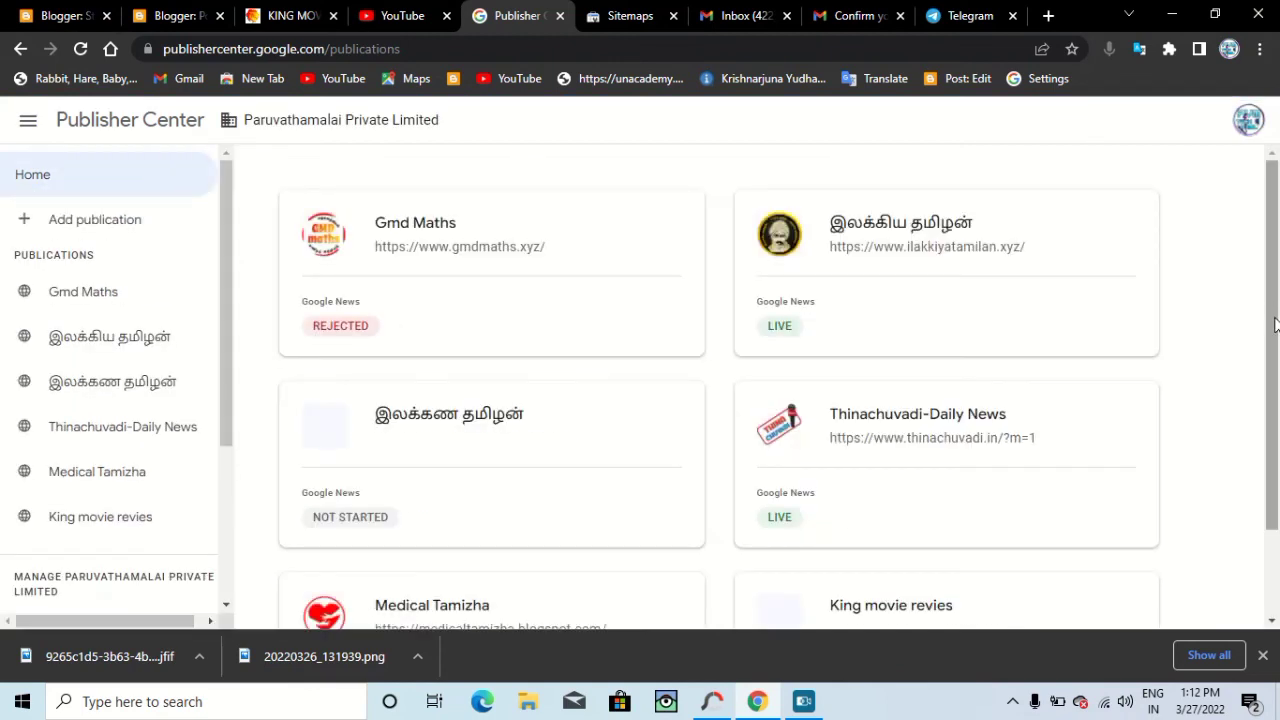
{"action": "left_click_drag", "start_coordinate": [1275, 312], "coordinate": [1277, 455]}
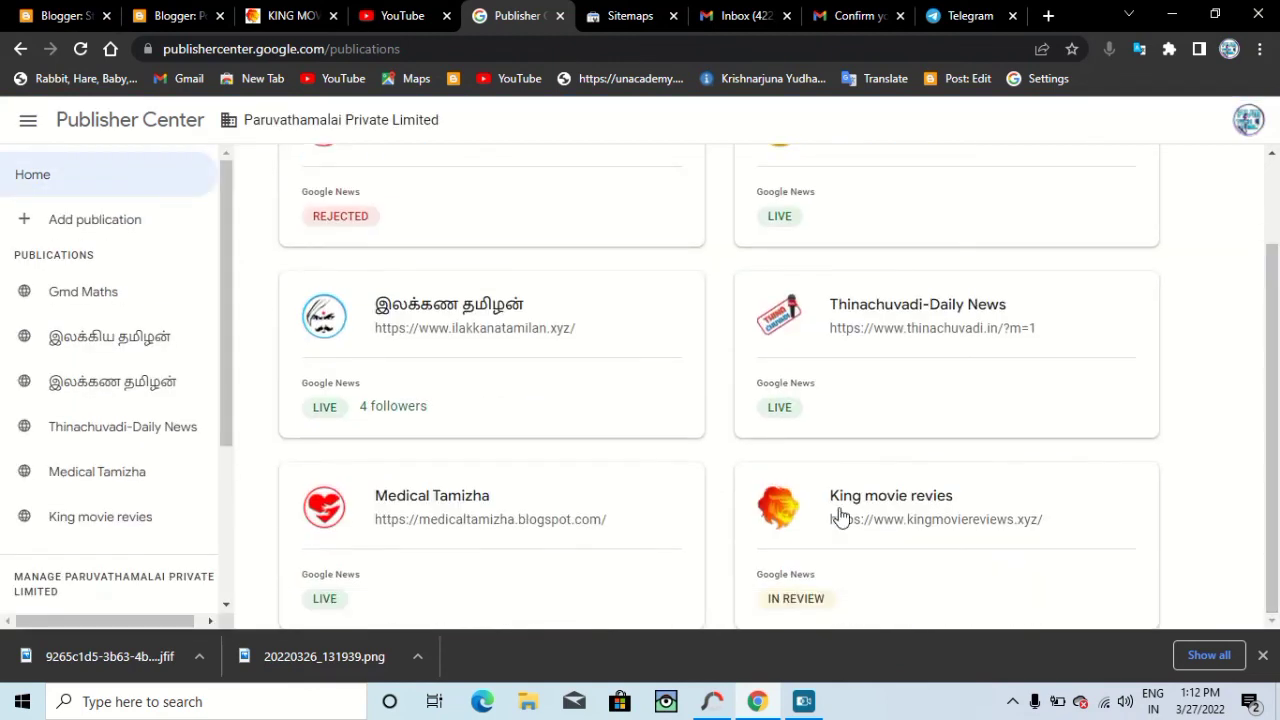